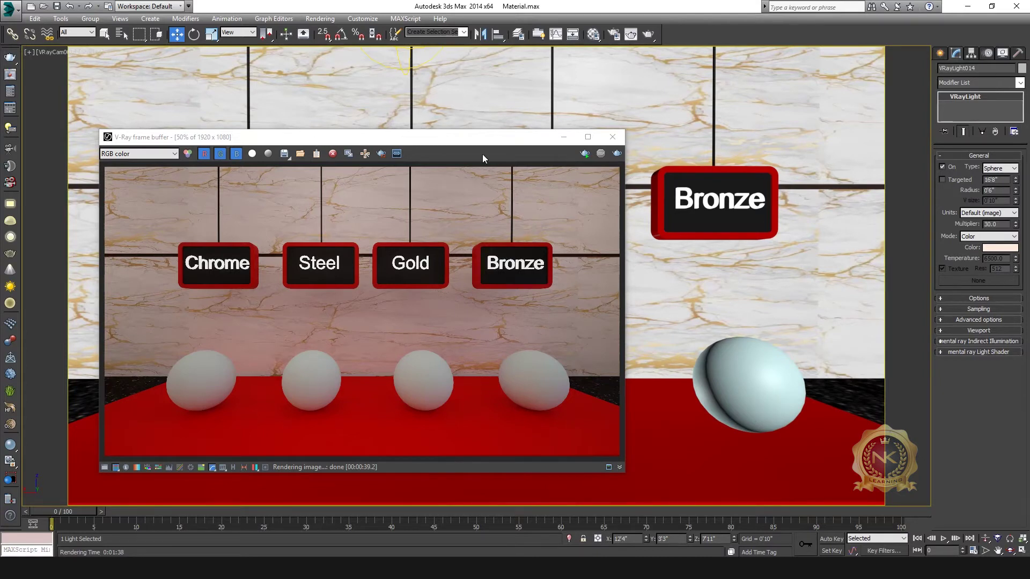
Minimize the V-Ray frame buffer, bring up the Material Editor and name the first material Chrome.
click(563, 138)
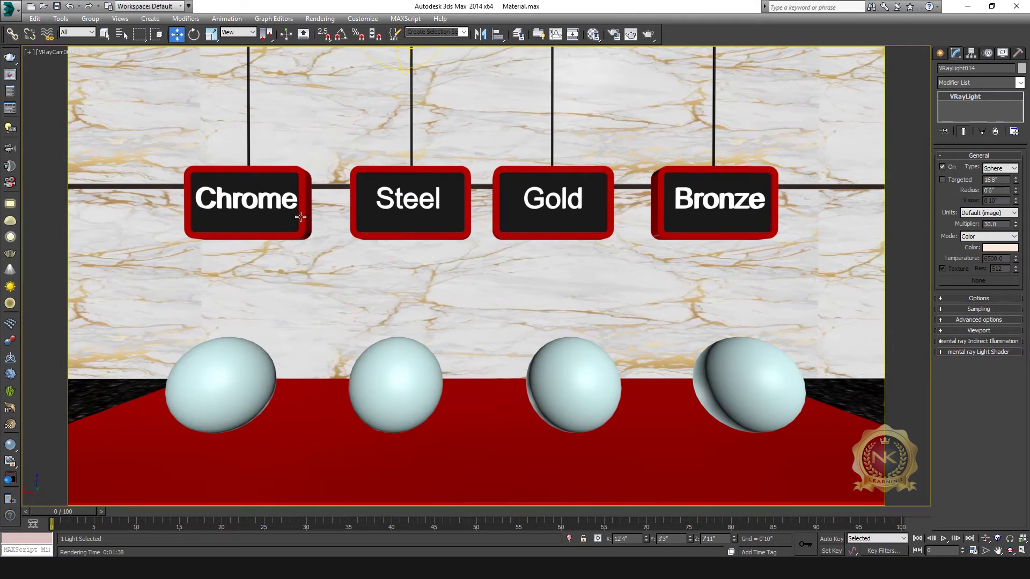
click(593, 34)
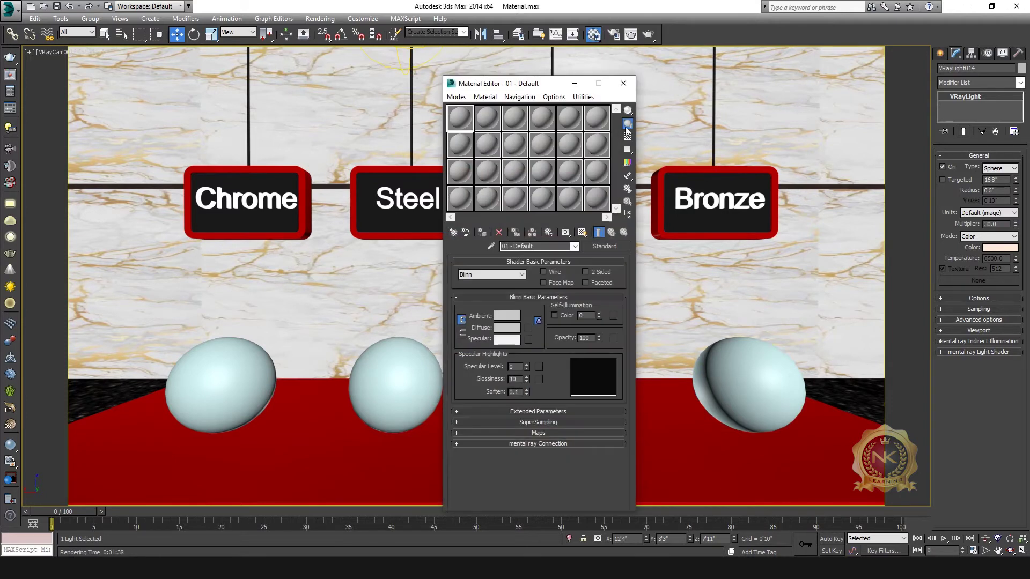
drag(503, 85, 620, 64)
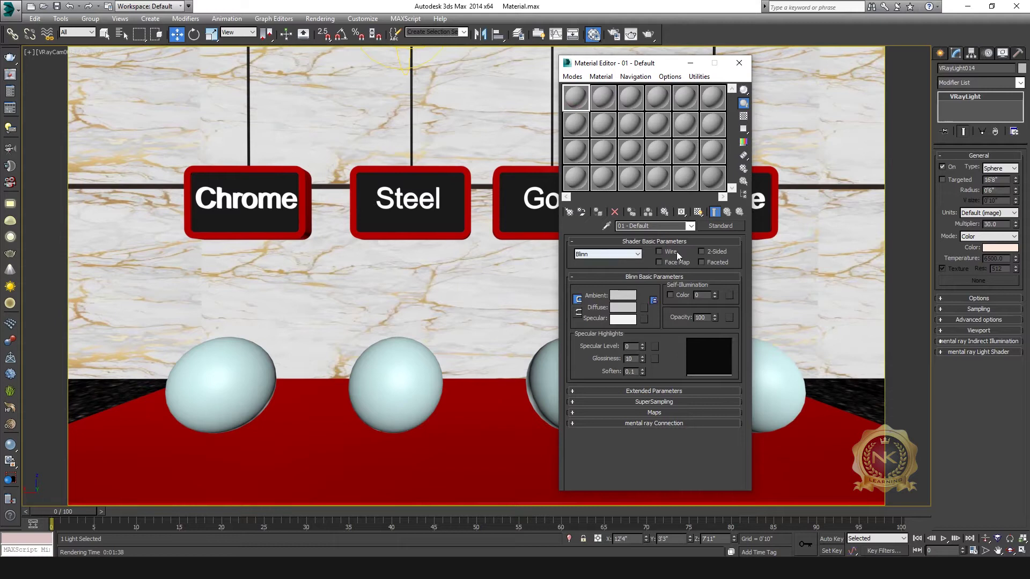
text(Chrome)
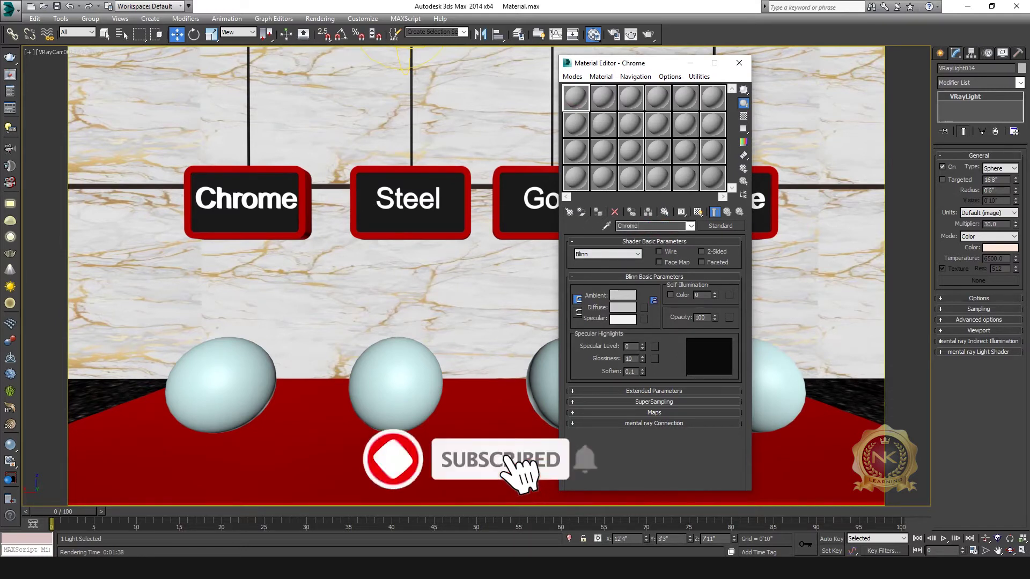
Change the Chrome material's type from Standard to VRayMtl.
click(734, 227)
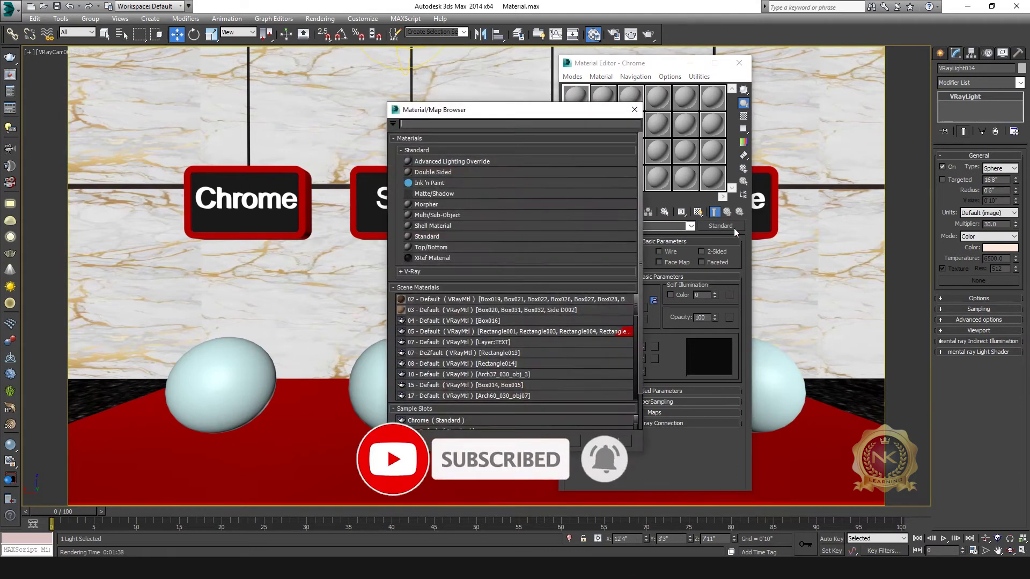
click(417, 151)
click(414, 163)
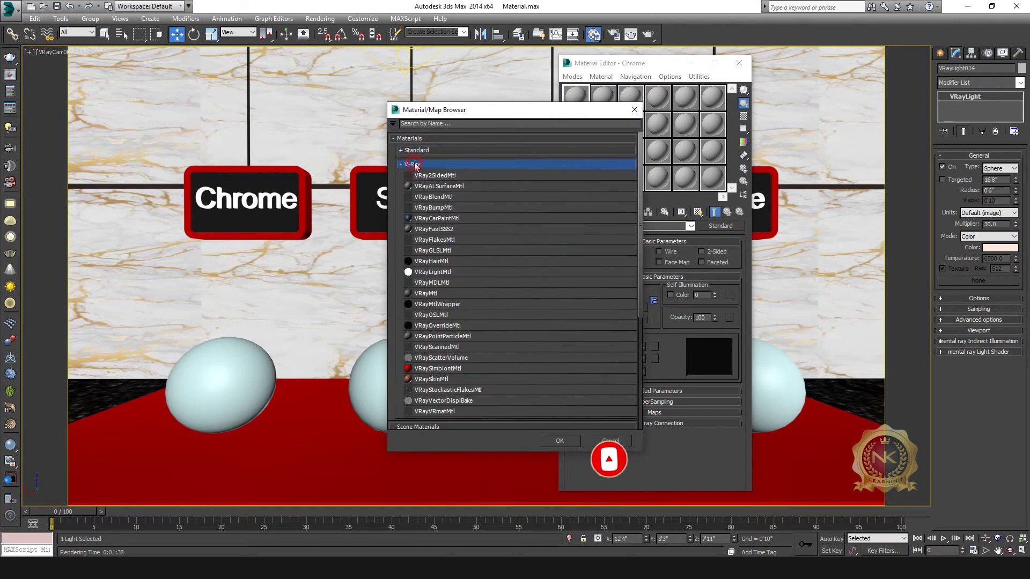
double_click(435, 294)
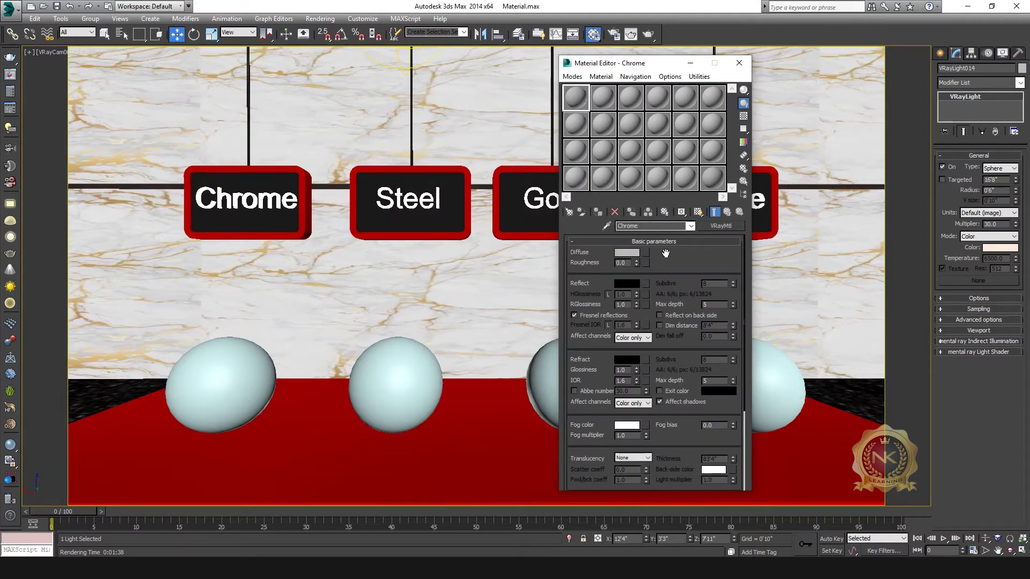
Set the Chrome material's diffuse color to black and its reflection color value to 200.
click(624, 253)
drag(438, 121, 405, 162)
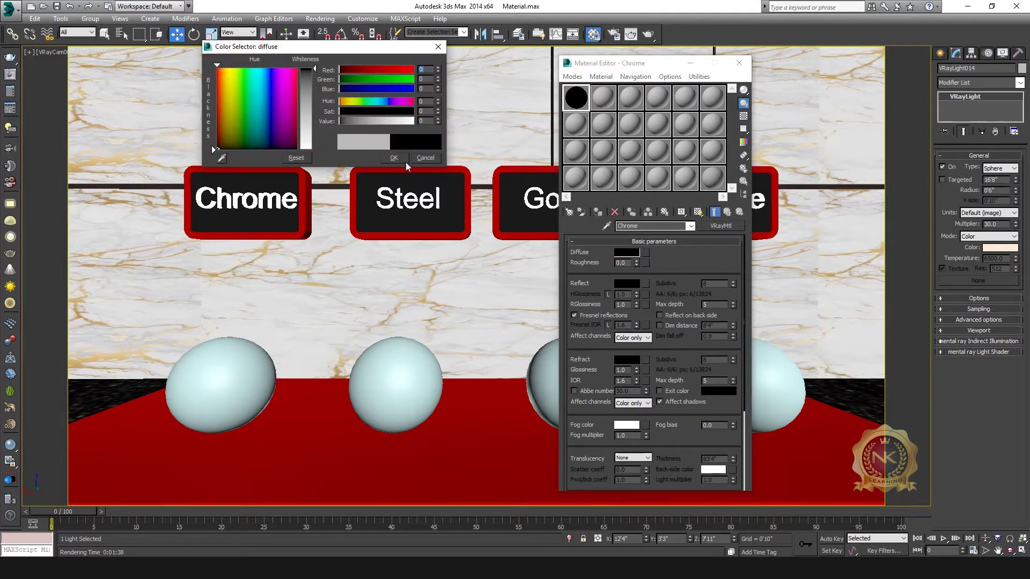
click(392, 159)
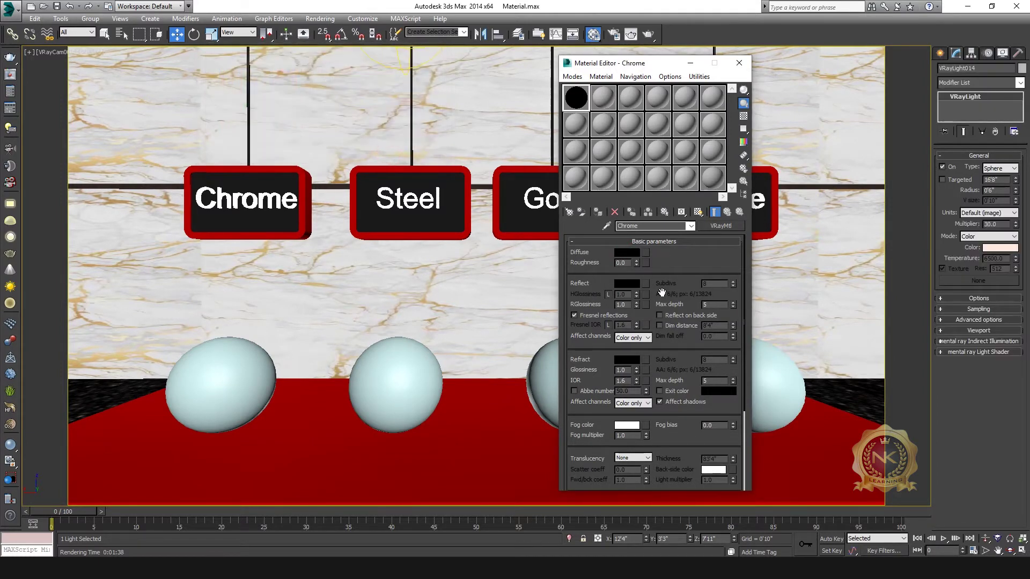
click(631, 284)
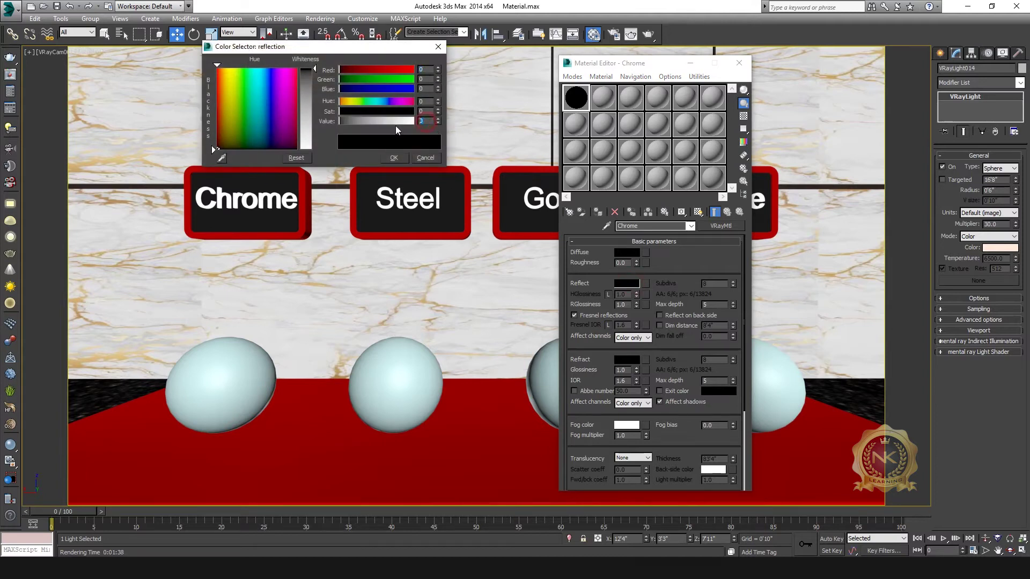
text(200)
key(Return)
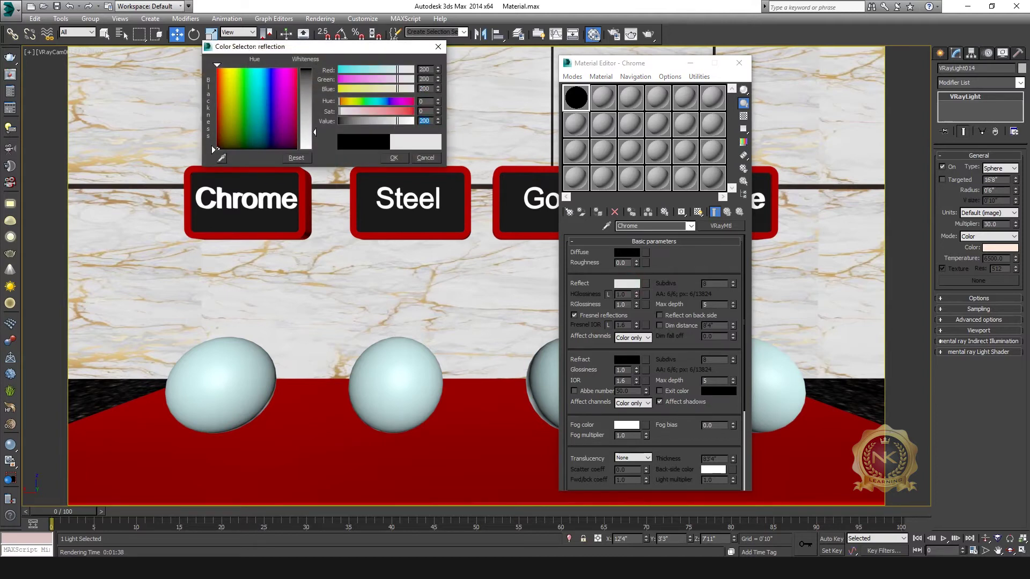
click(391, 160)
Show the Chrome sample in an enlarged preview with the checkered background enabled.
double_click(576, 98)
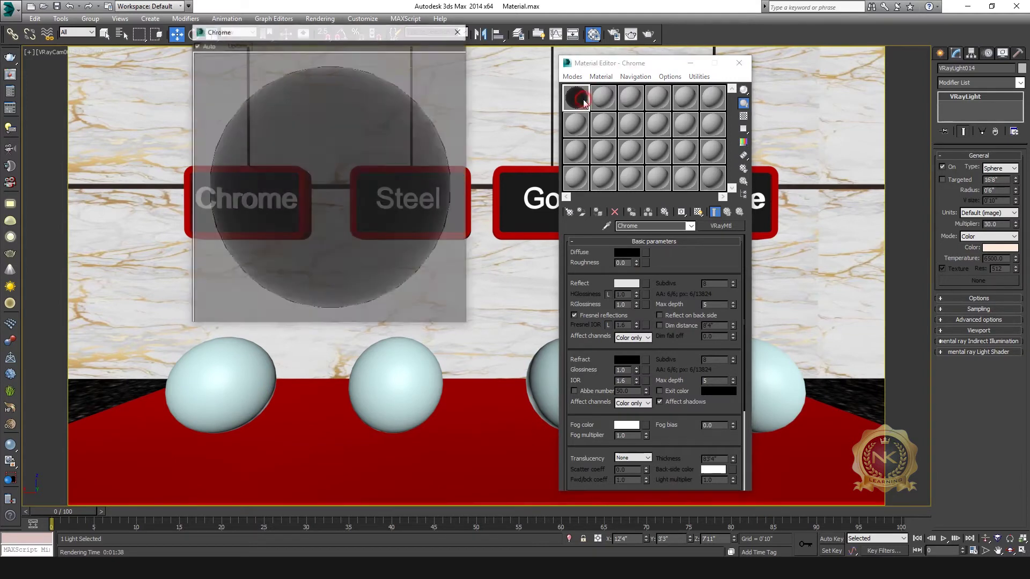
drag(325, 36, 247, 48)
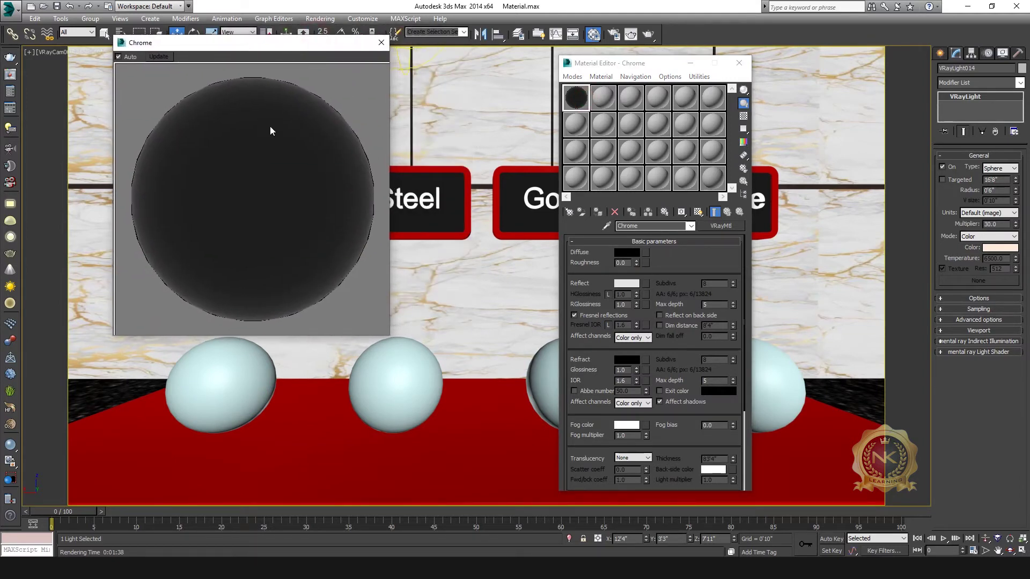
click(743, 117)
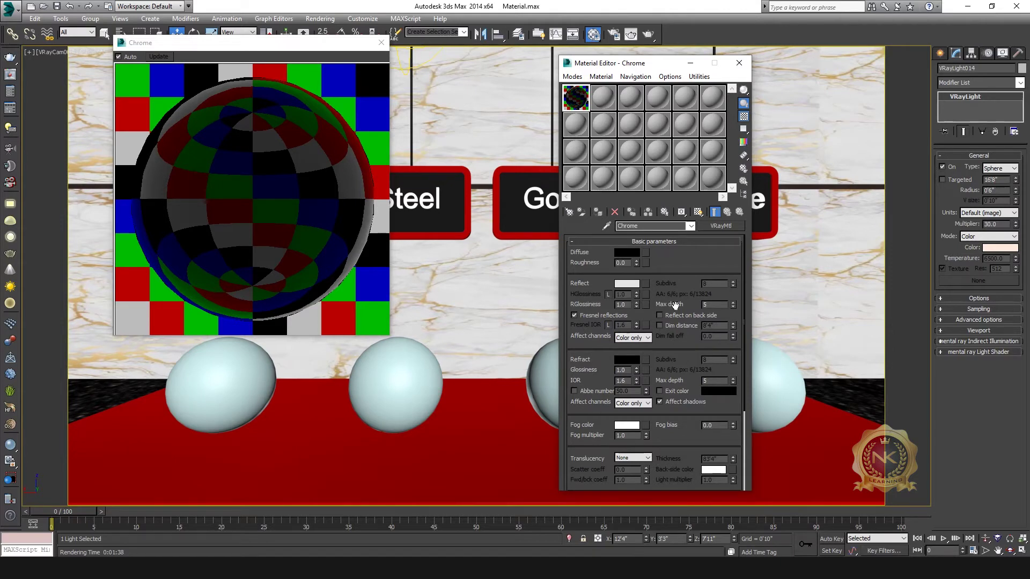
Unlock the Chrome material's highlight glossiness and set HGlossiness to 0.9.
click(607, 294)
double_click(622, 295)
text(0.9)
key(Return)
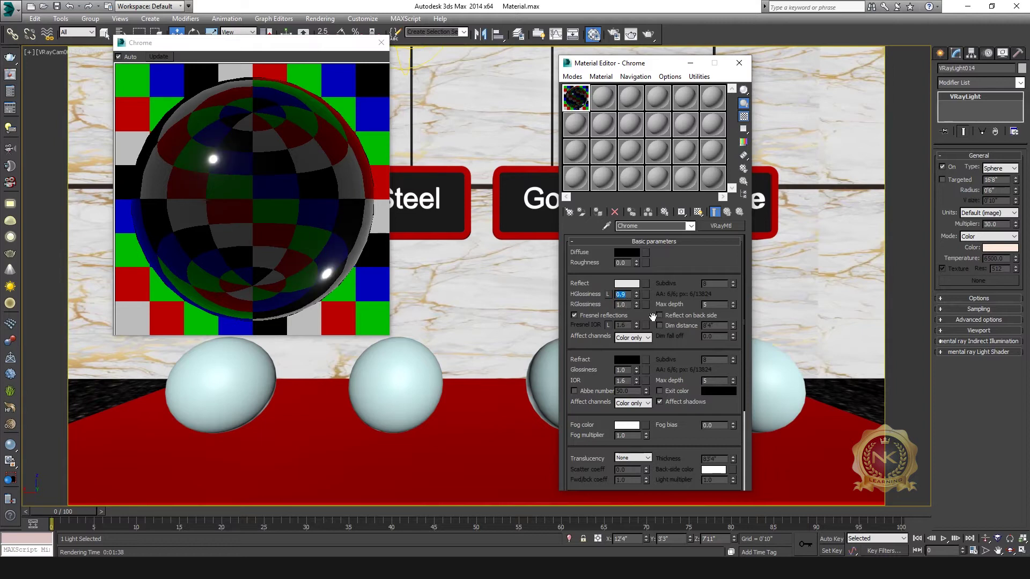
Disable Fresnel reflections on the Chrome material and set its reflection max depth to 12, closing the enlarged preview.
click(574, 316)
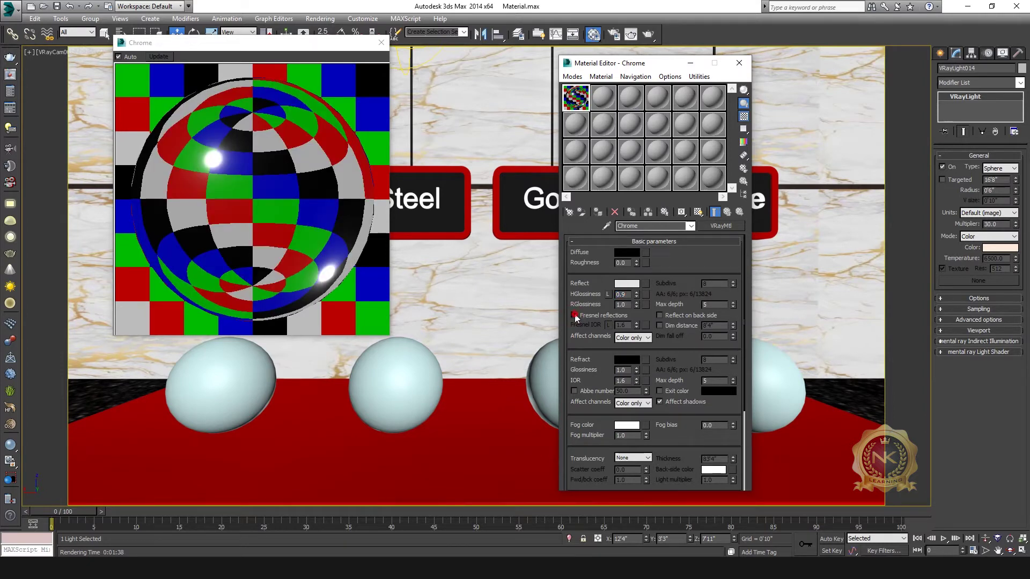
click(575, 316)
click(575, 316)
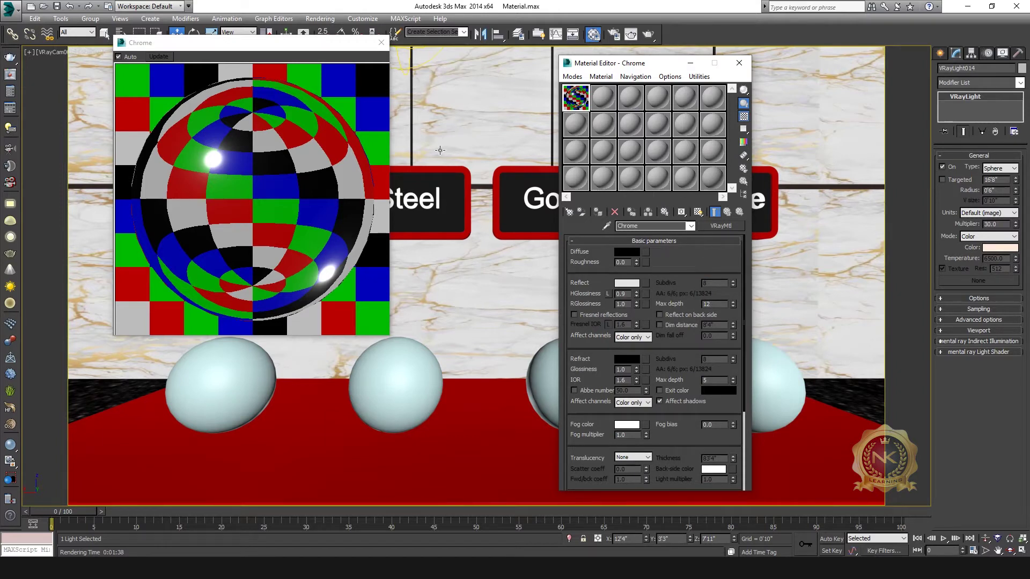
click(382, 42)
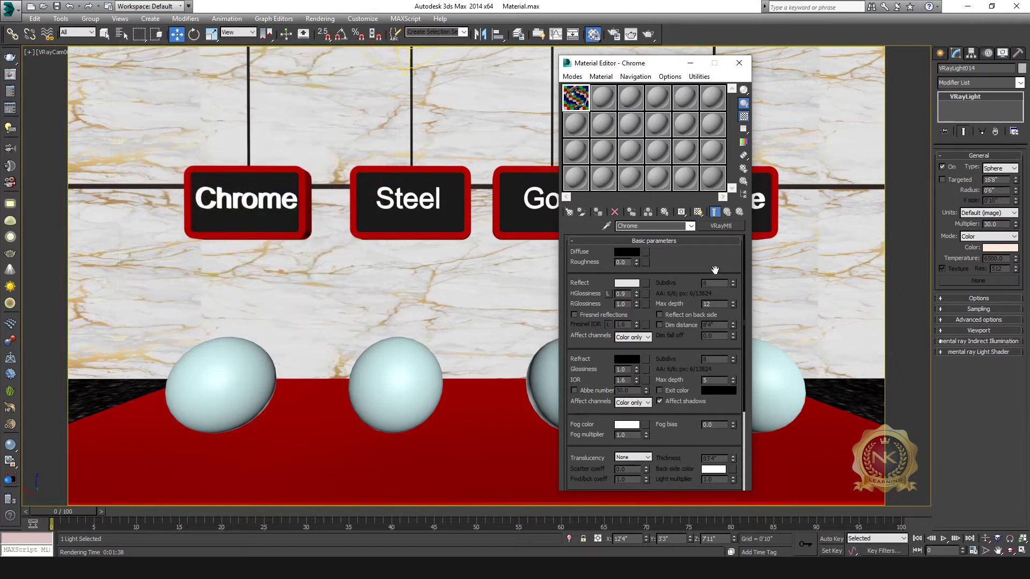
Assign the Chrome material to the sphere below the Chrome sign, toggle its viewport display and close the Material Editor.
click(243, 363)
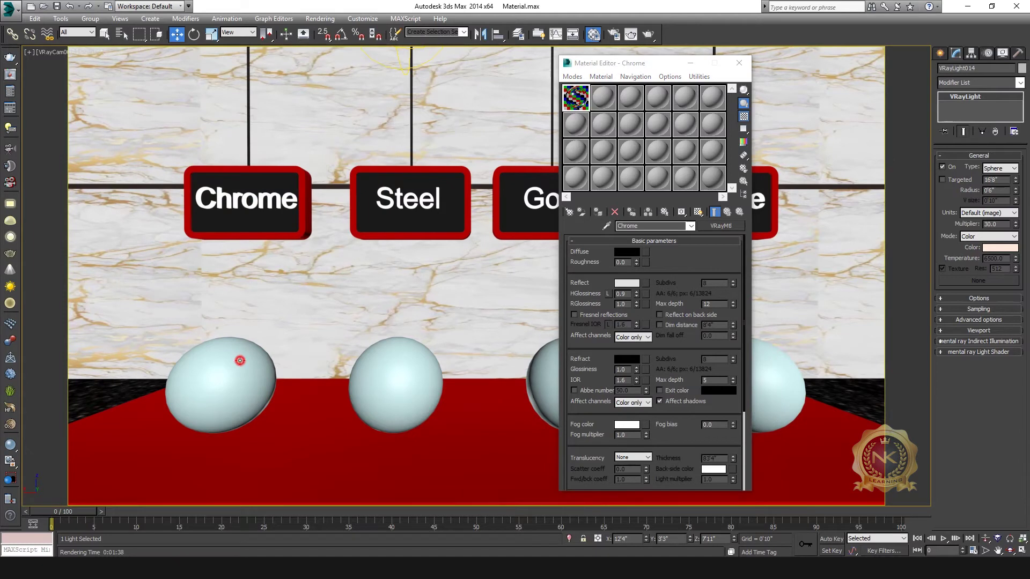
click(598, 212)
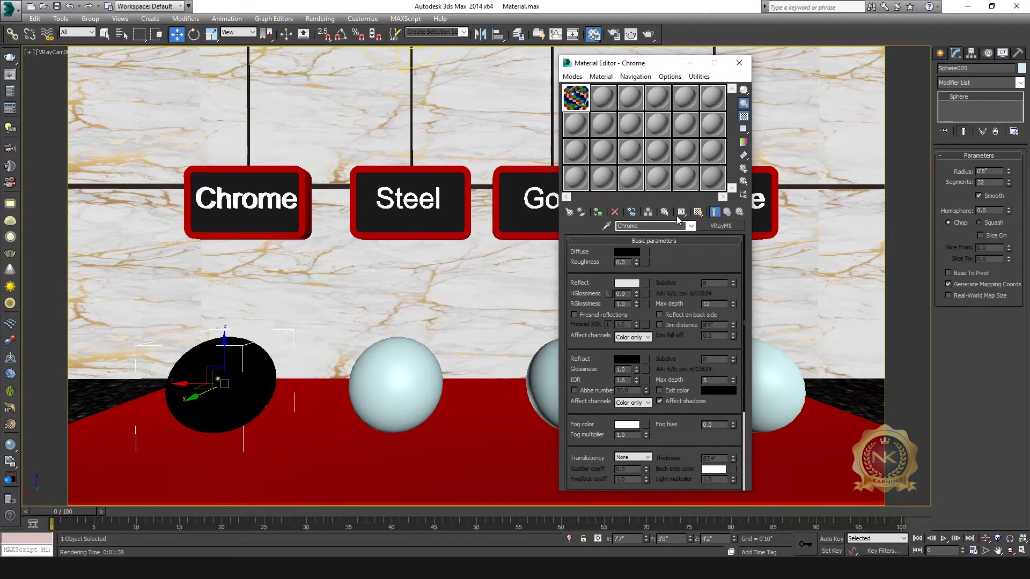
click(697, 212)
click(740, 63)
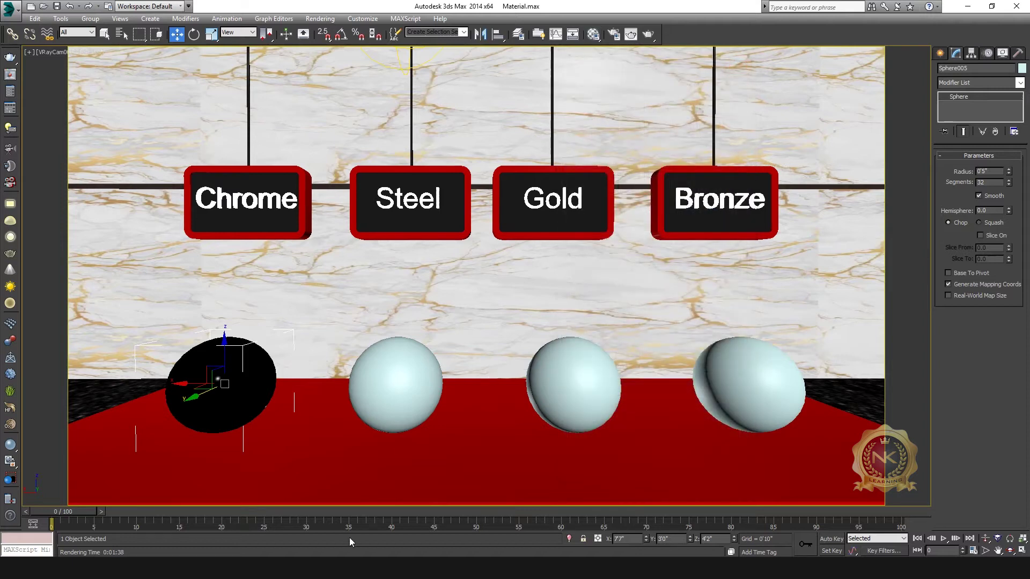
Region-render the area around the Chrome sphere in the V-Ray frame buffer, then minimize the buffer.
click(364, 515)
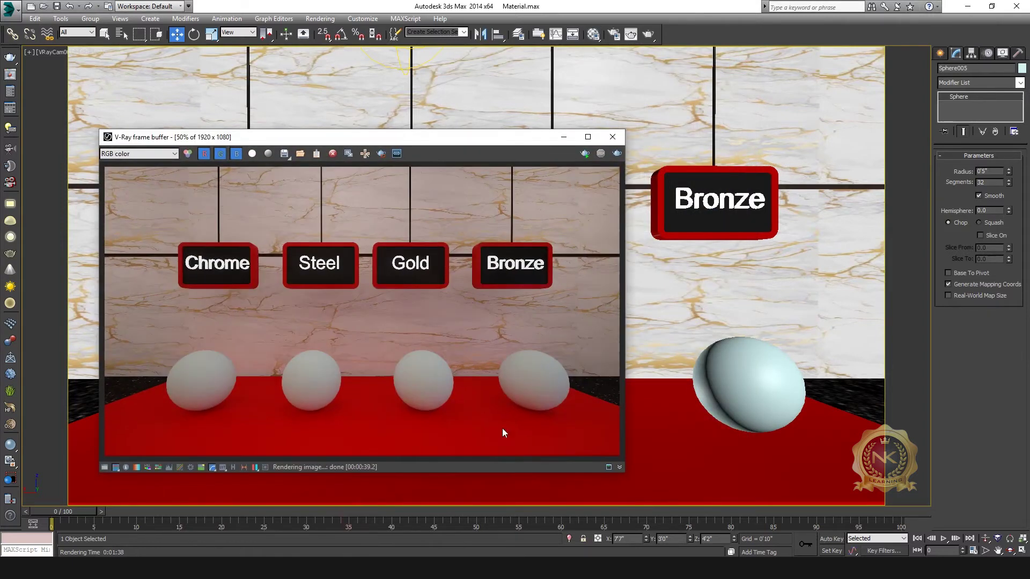
drag(298, 143, 497, 114)
click(580, 125)
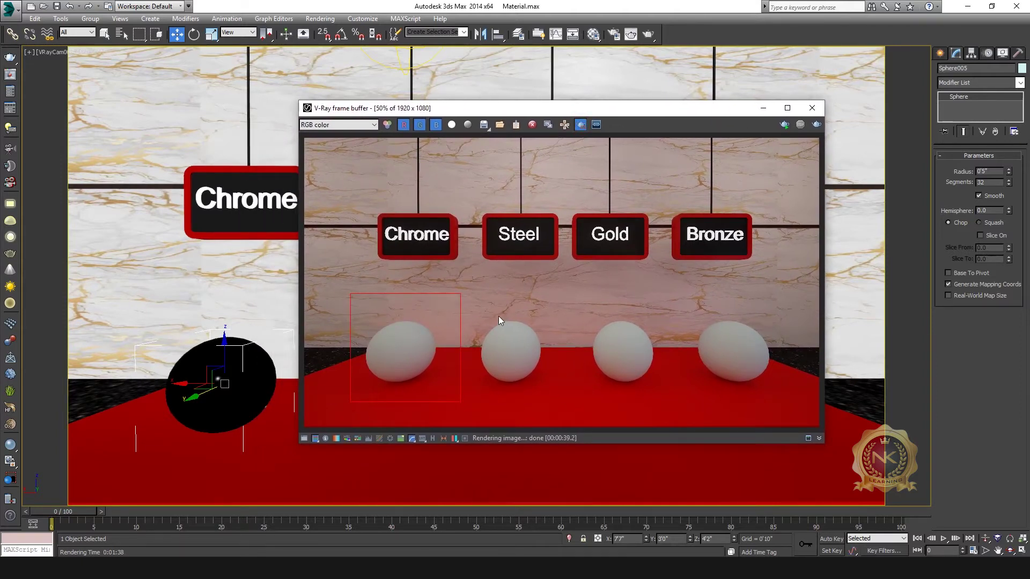
click(817, 124)
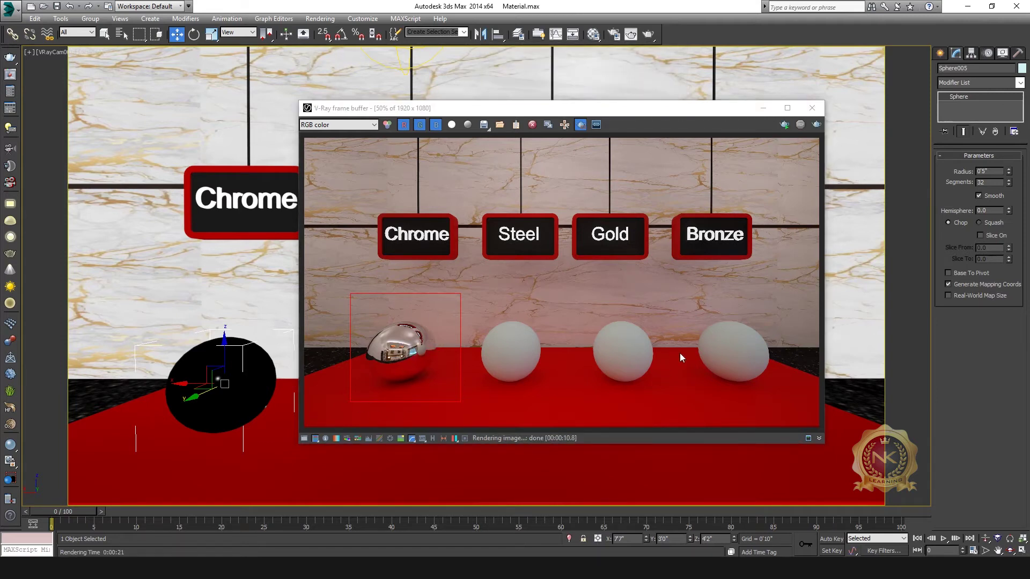
click(762, 112)
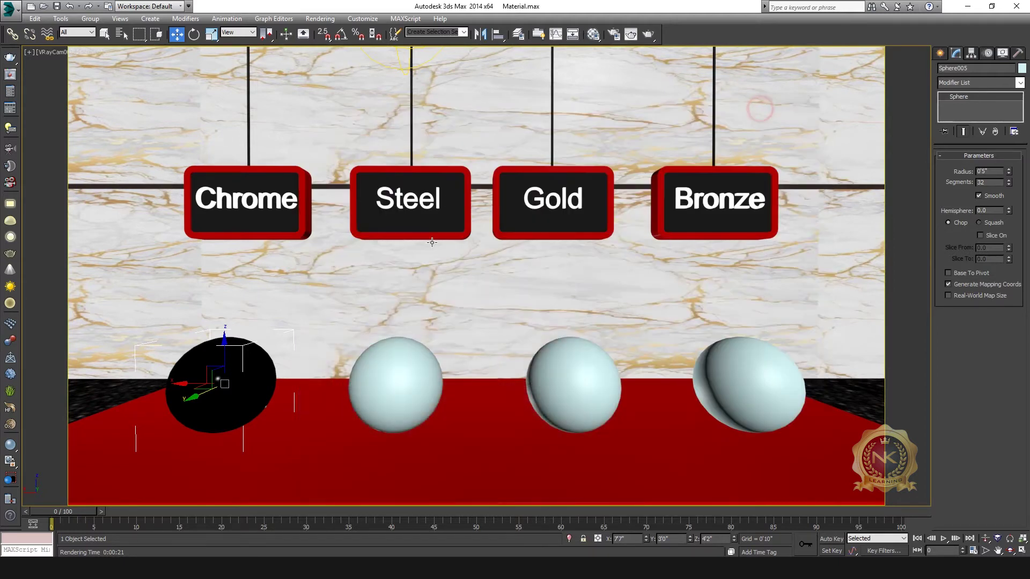
Name the second material in the Material Editor Steel and change its type to VRayMtl.
key(m)
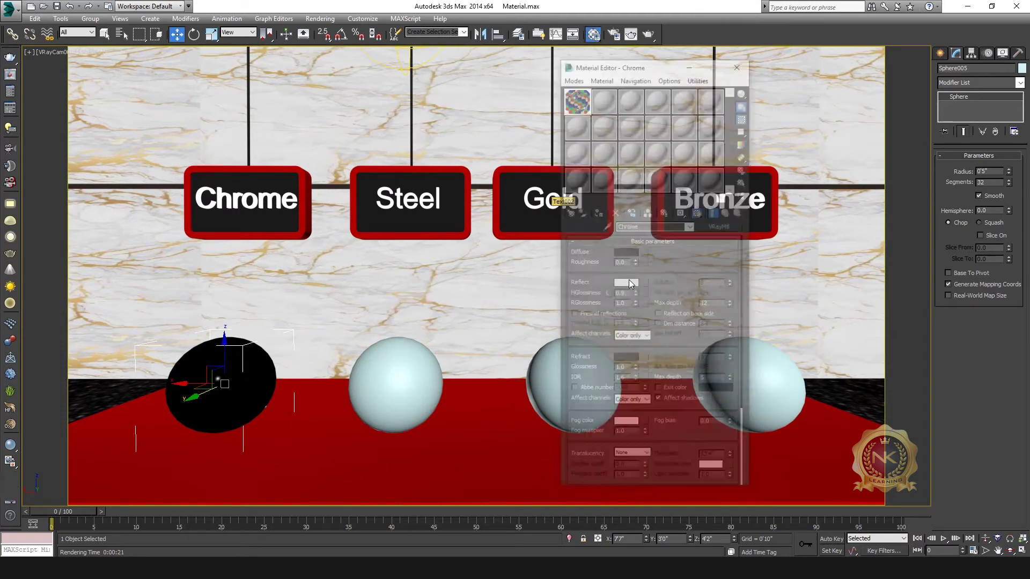
click(611, 99)
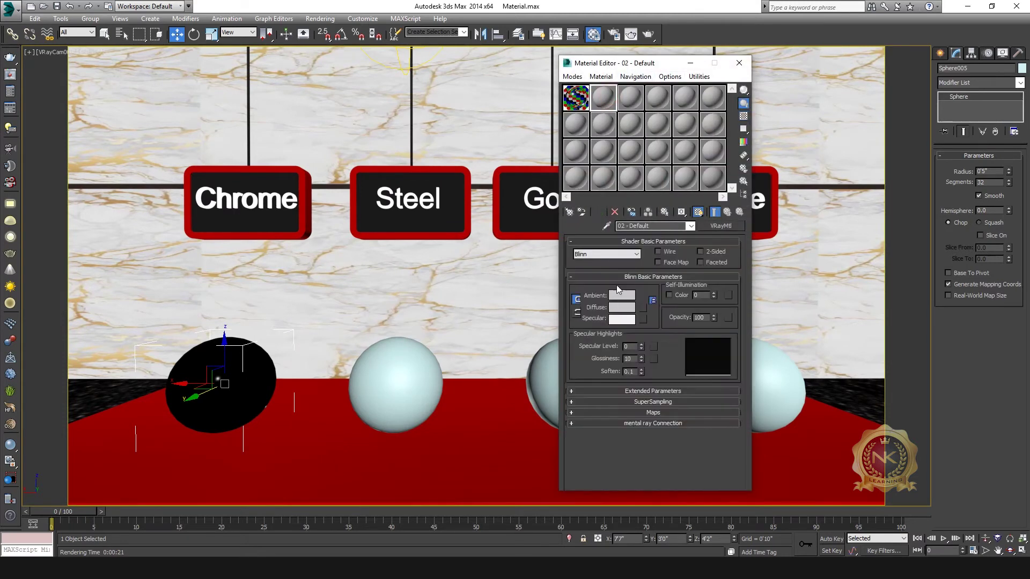
drag(662, 226, 592, 227)
text(Steel)
click(721, 226)
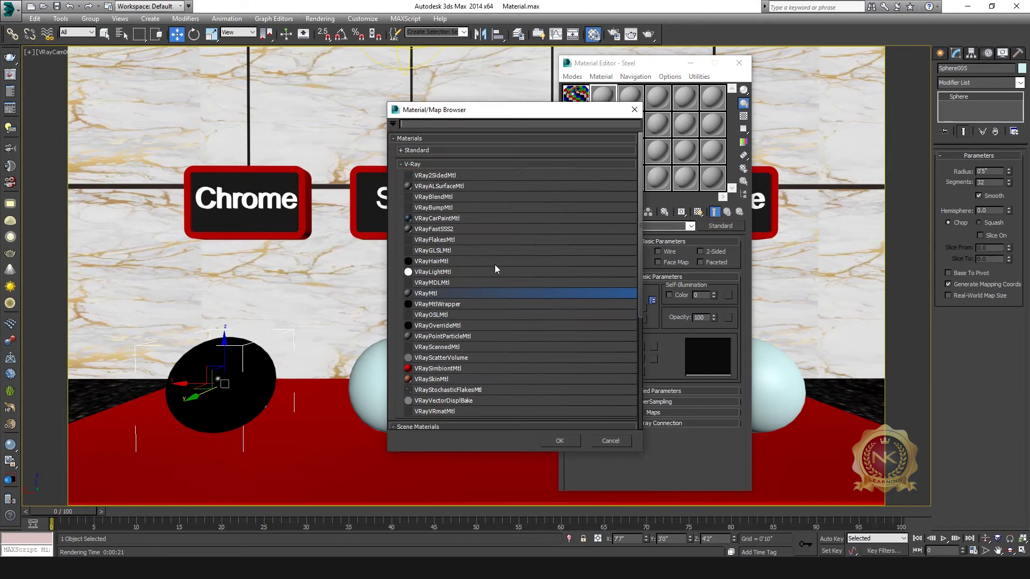
double_click(436, 295)
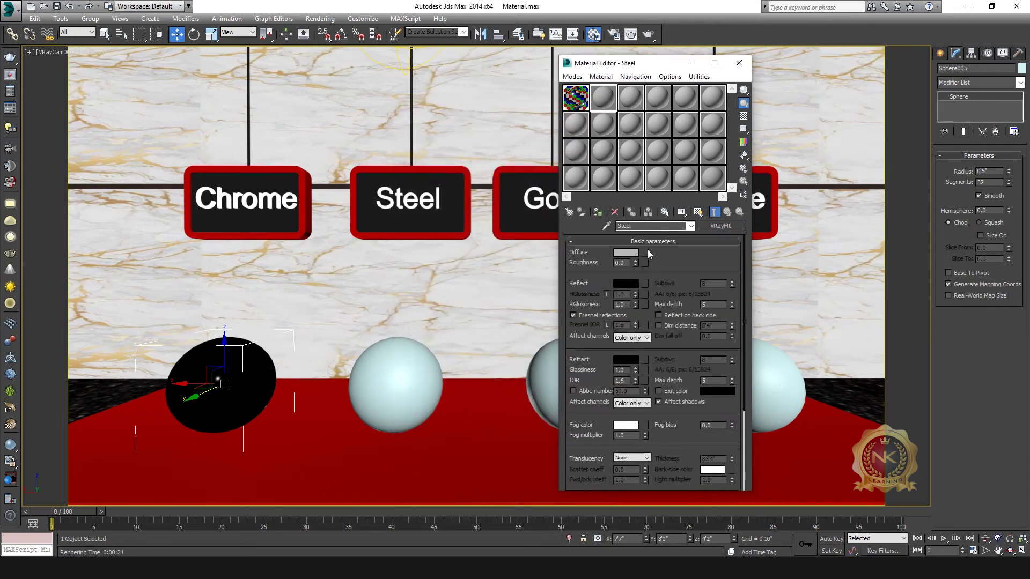
Set the Steel material's diffuse color to black.
click(622, 254)
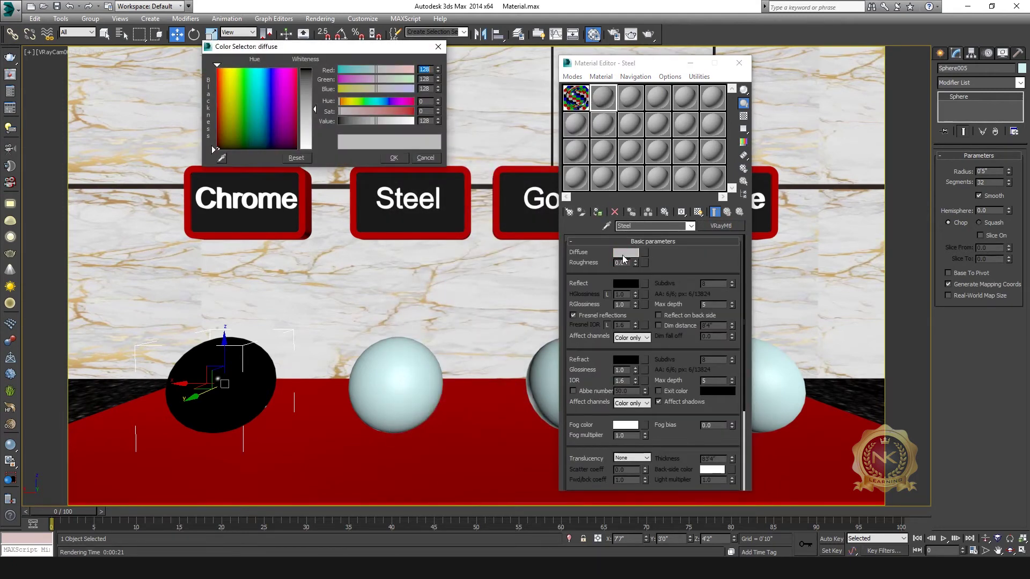
double_click(431, 121)
text(2)
key(Return)
click(400, 156)
Set the Steel material's reflection color value to 200.
click(636, 285)
double_click(420, 121)
text(200)
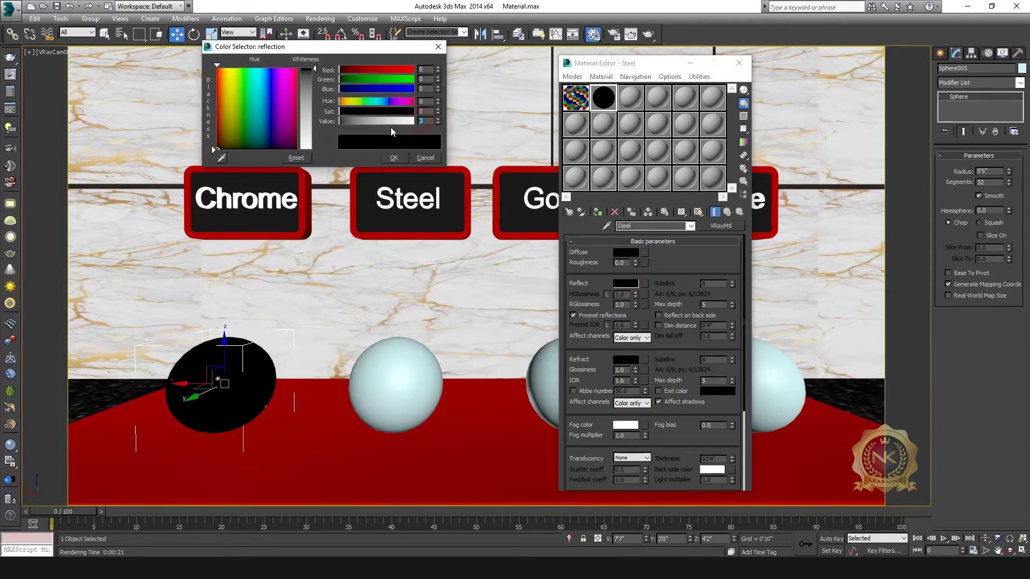
key(Return)
click(394, 158)
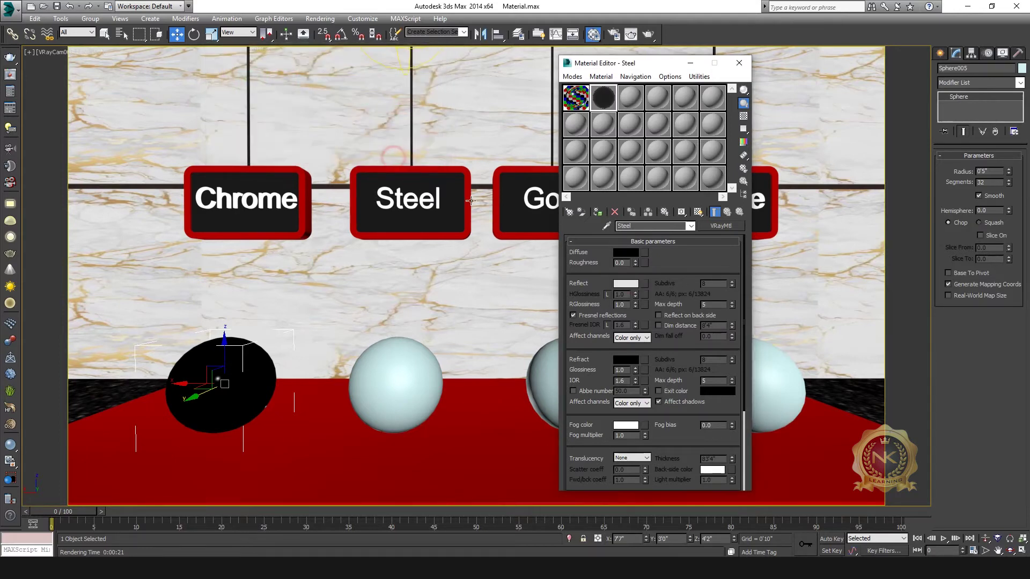
Unlock the Steel material's highlight glossiness, setting HGlossiness to 0.9 and RGlossiness to 0.7.
click(607, 294)
double_click(628, 295)
text(0.9)
key(Return)
double_click(624, 304)
text(0.7)
Show the Steel sample in an enlarged preview with the checkered background and set its RGlossiness to 1.0.
double_click(604, 97)
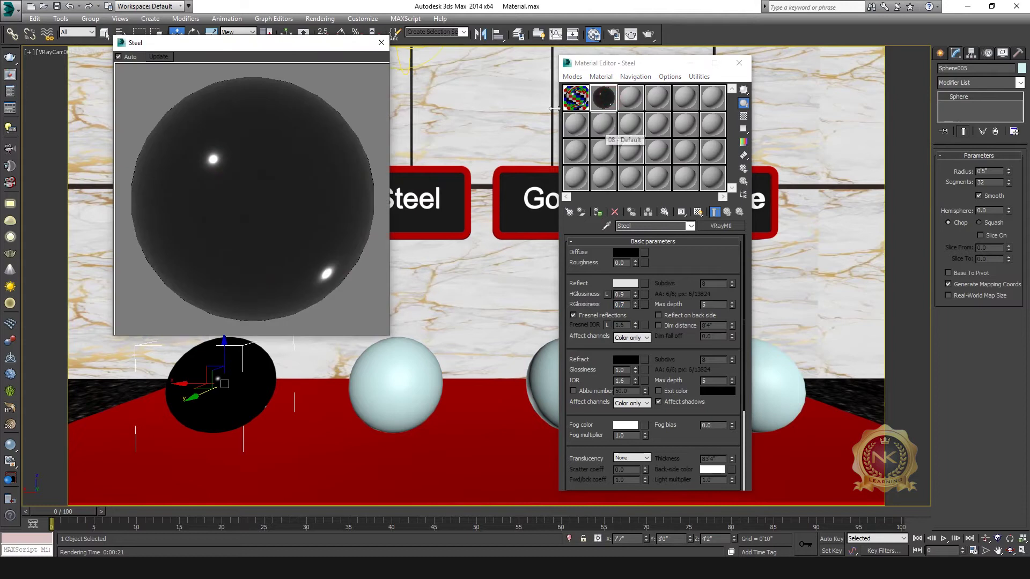
click(743, 116)
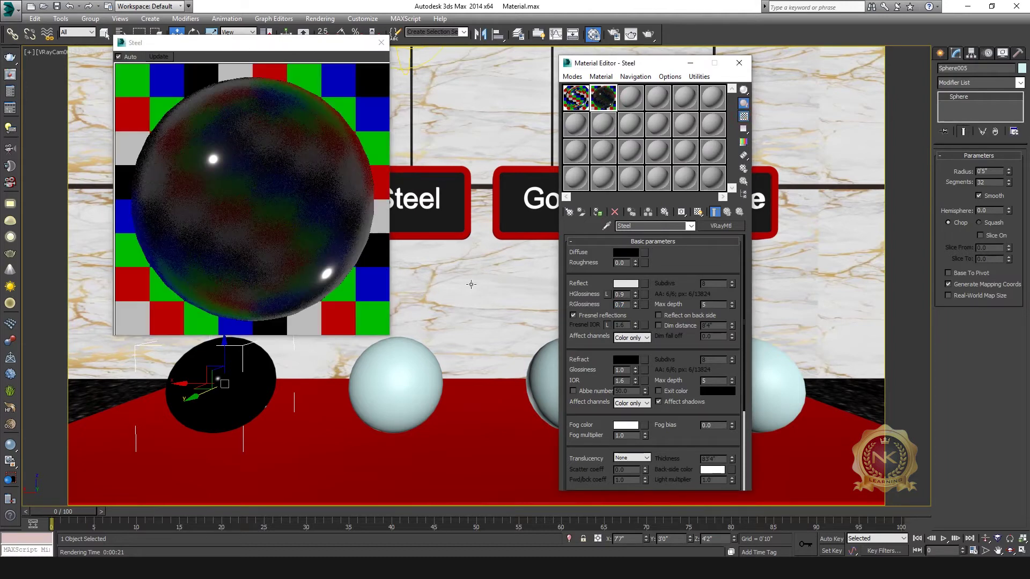
double_click(623, 306)
text(1)
key(Return)
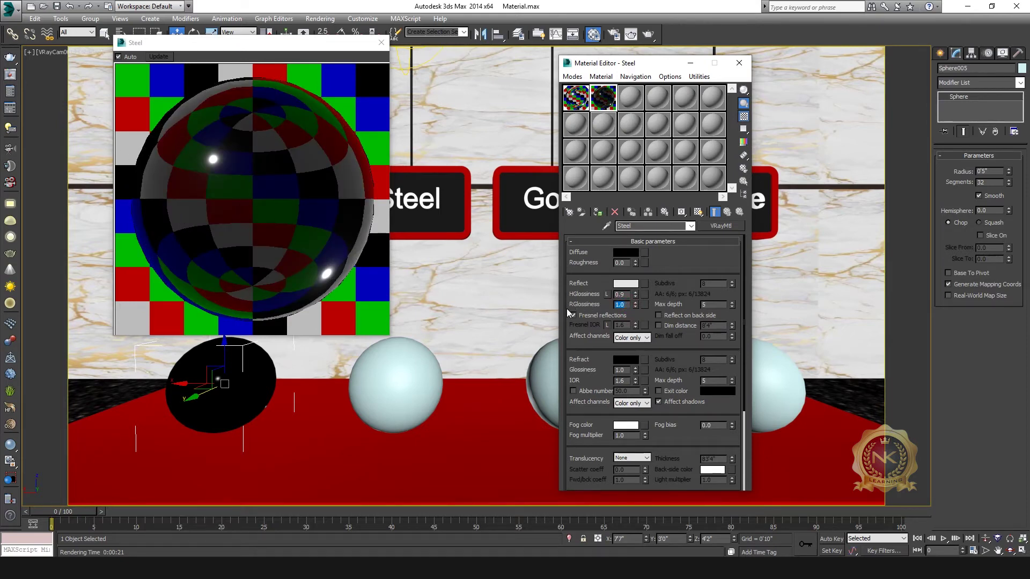
Set the Steel material's RGlossiness to 0.7, turn off Fresnel reflections, set the reflection max depth to 12 and close the enlarged preview.
text(.7)
key(Return)
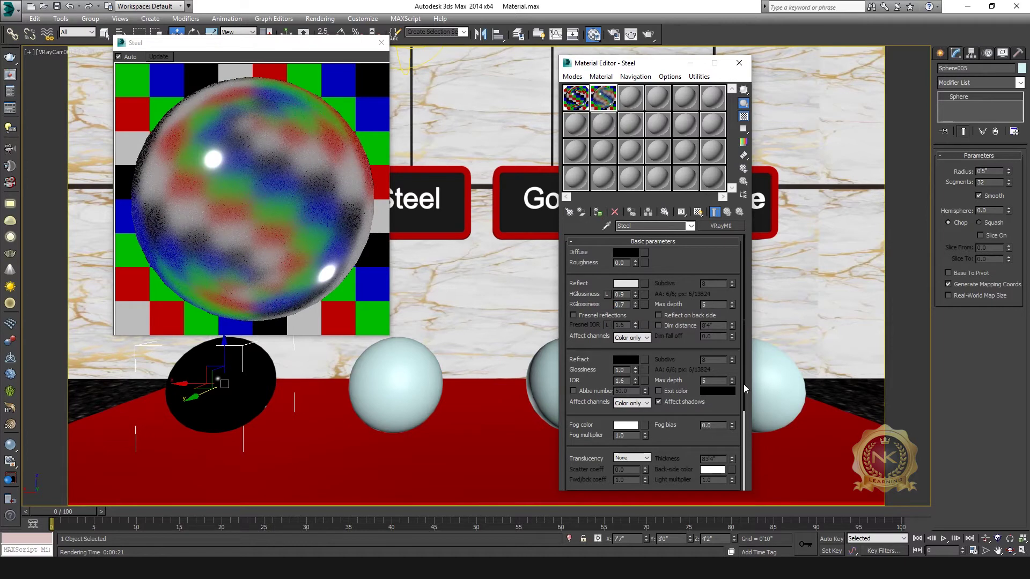
click(589, 316)
text(12)
key(Return)
click(382, 42)
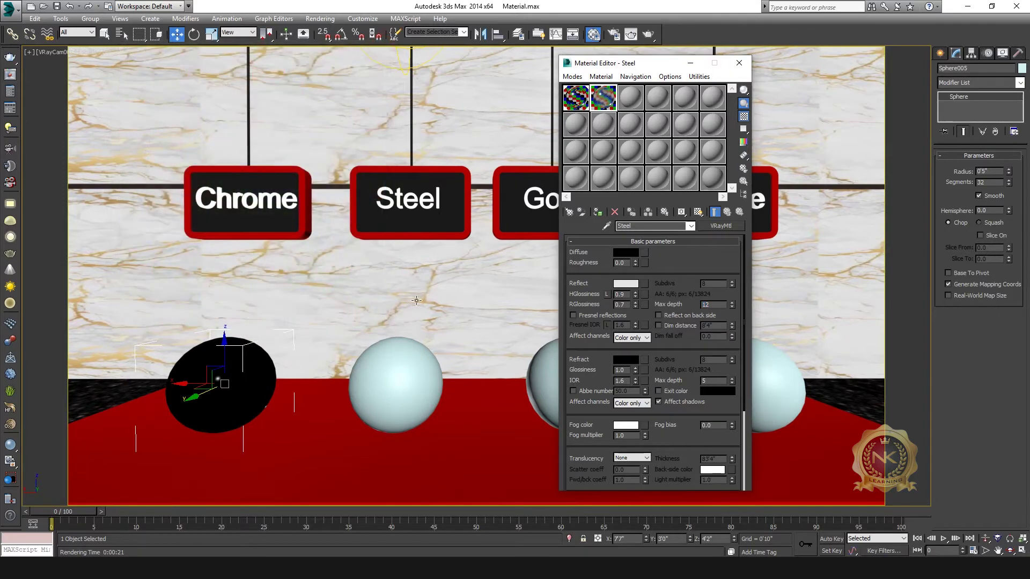
Assign the Steel material to the sphere under the Steel sign and close the Material Editor.
click(380, 375)
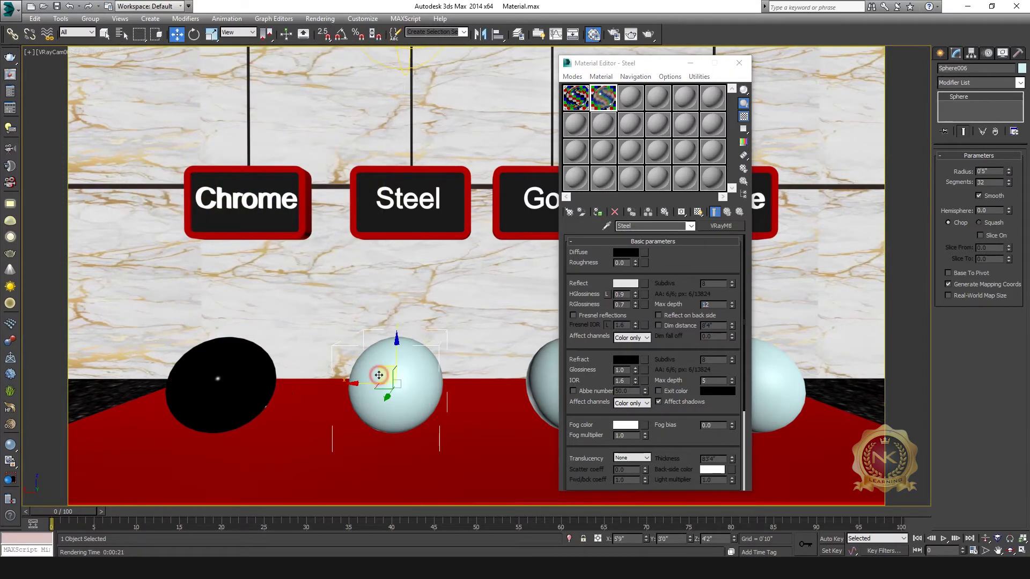
click(597, 212)
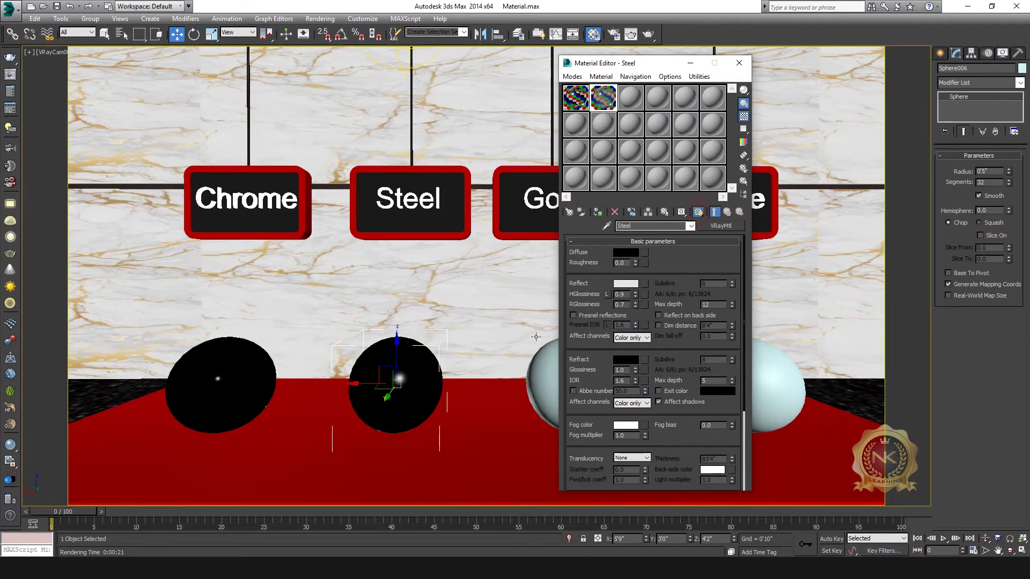
click(741, 63)
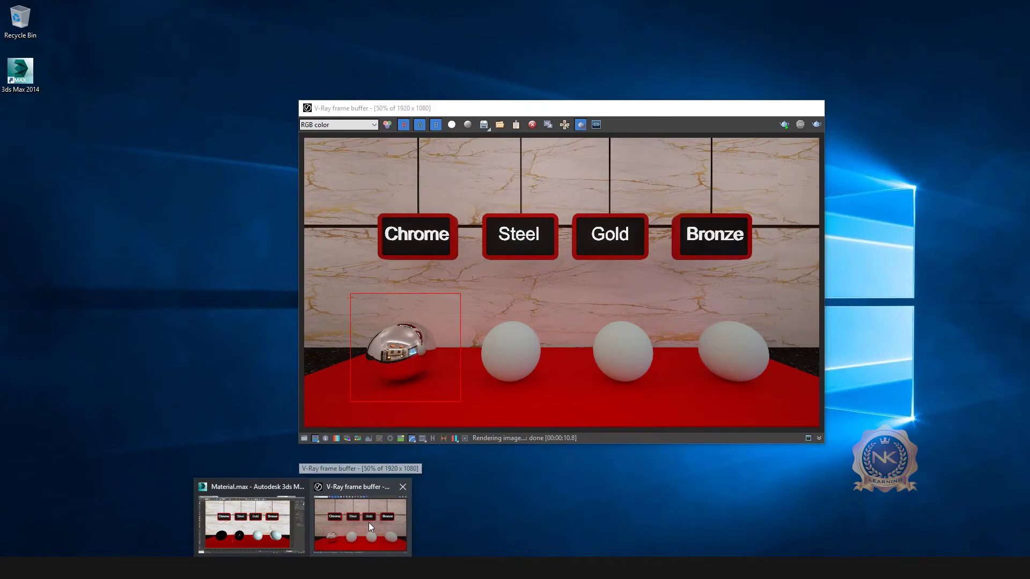
Render only a region around the sphere under the Steel sign in the V-Ray frame buffer, then minimize the buffer.
click(369, 523)
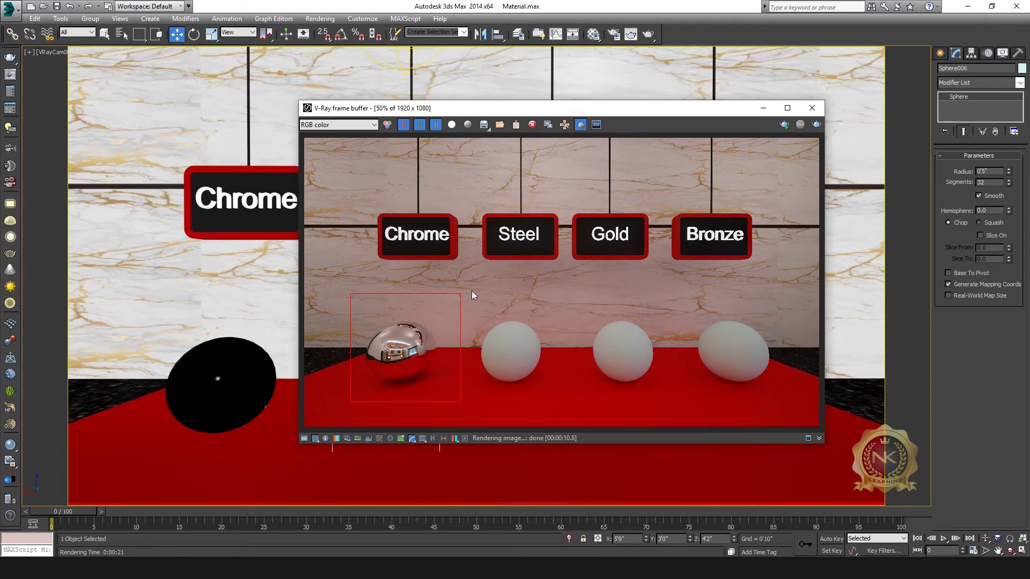
drag(469, 292, 582, 411)
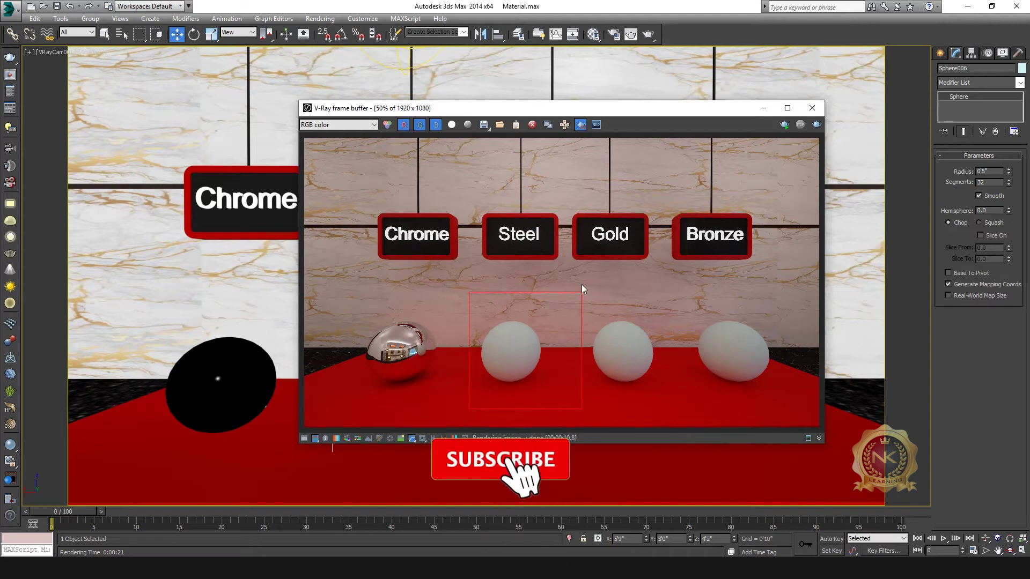
drag(569, 295, 451, 412)
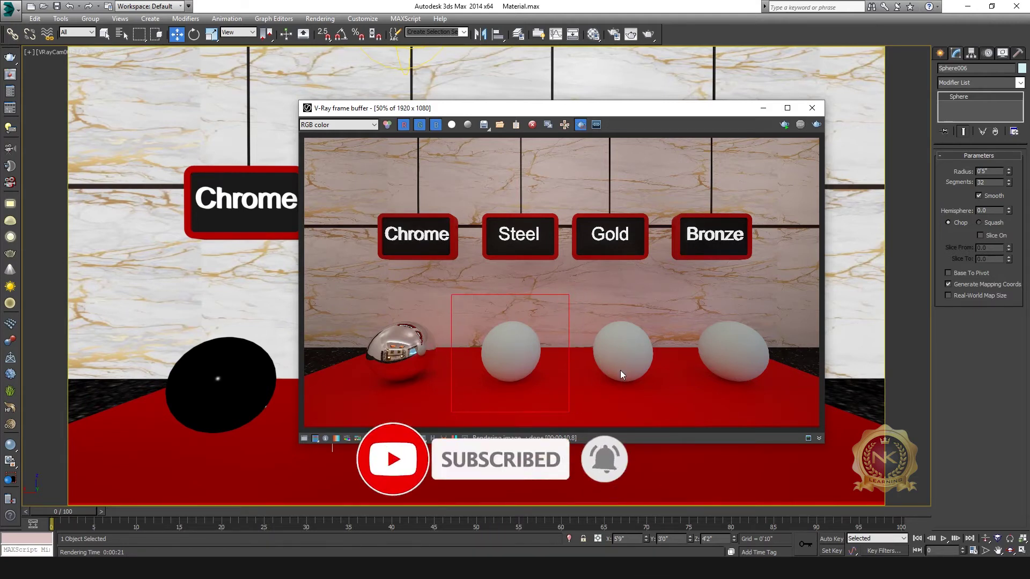
click(816, 125)
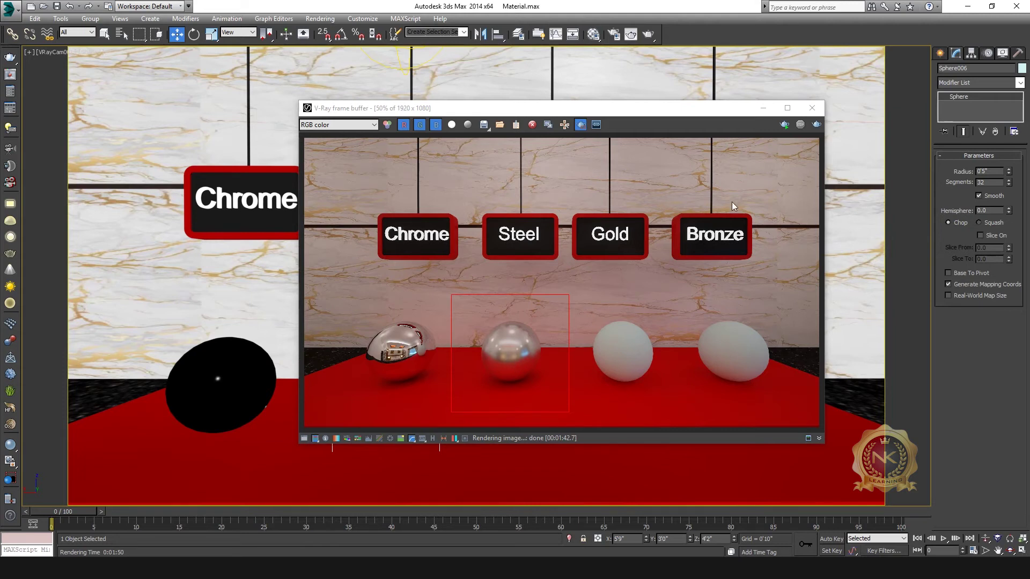
click(762, 108)
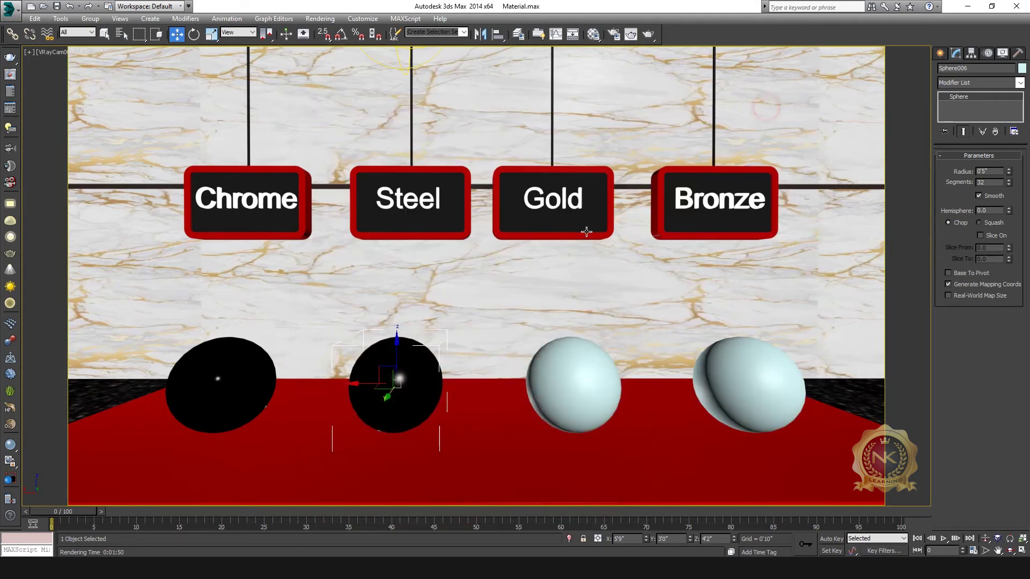
Name the material in the third sample slot Gold and change its type to VRayMtl.
key(m)
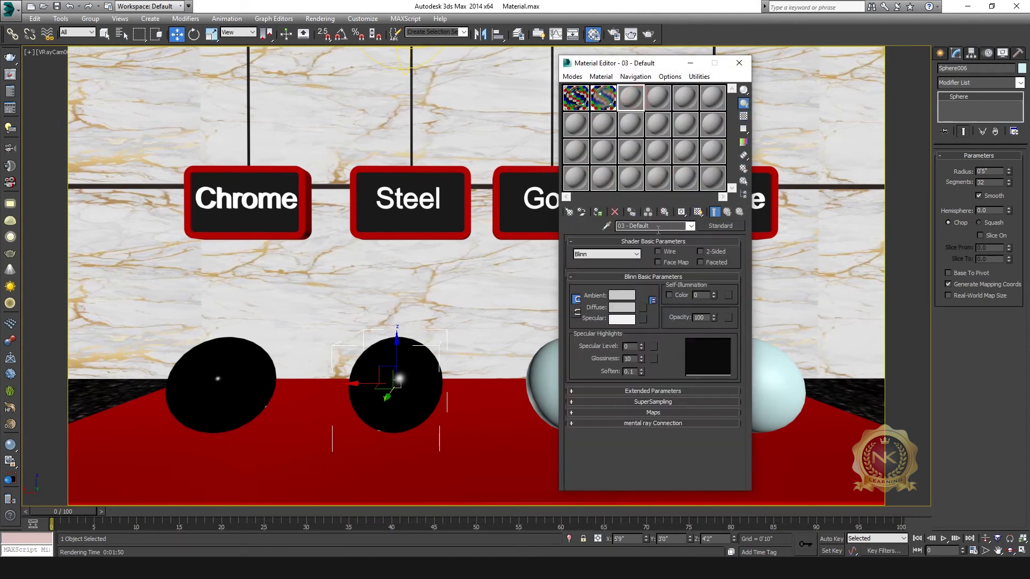
text(Gold)
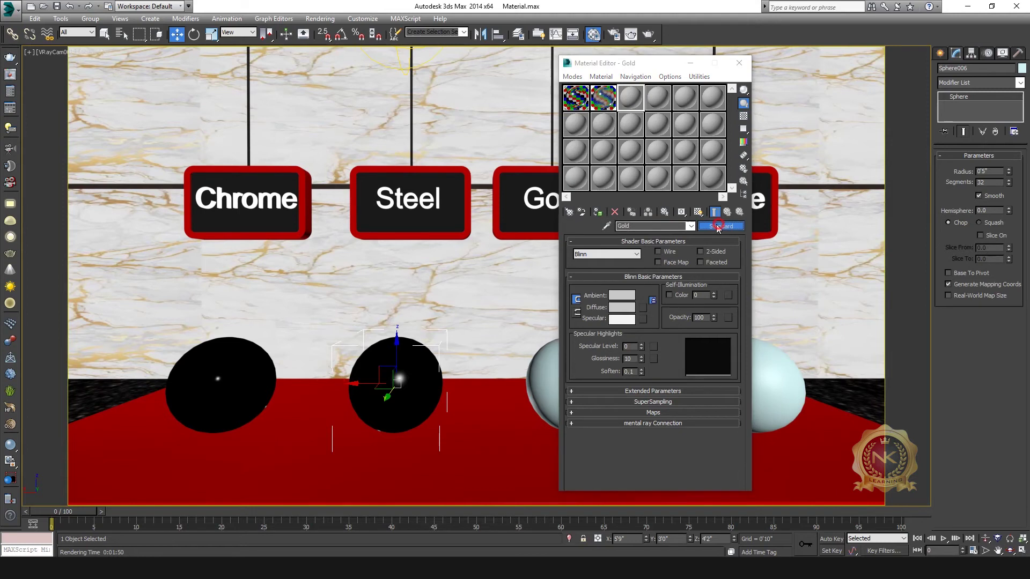
click(721, 226)
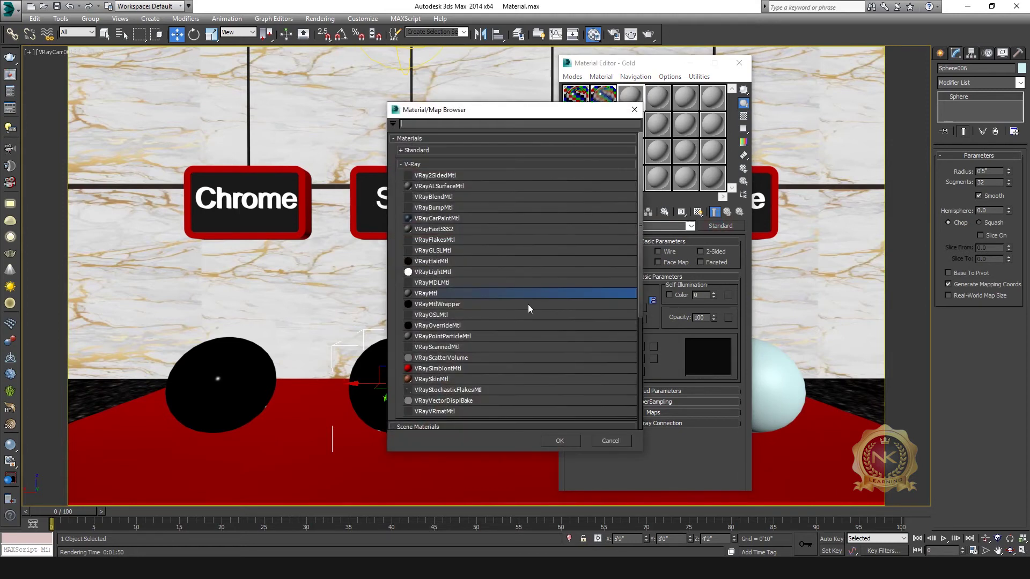
double_click(444, 294)
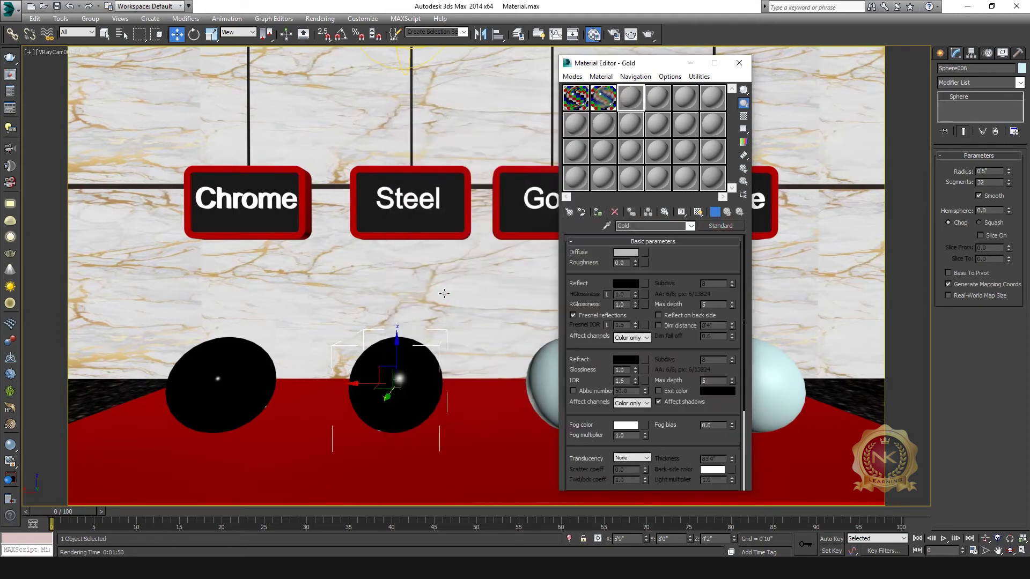
Set the Gold material's diffuse color to black.
click(626, 252)
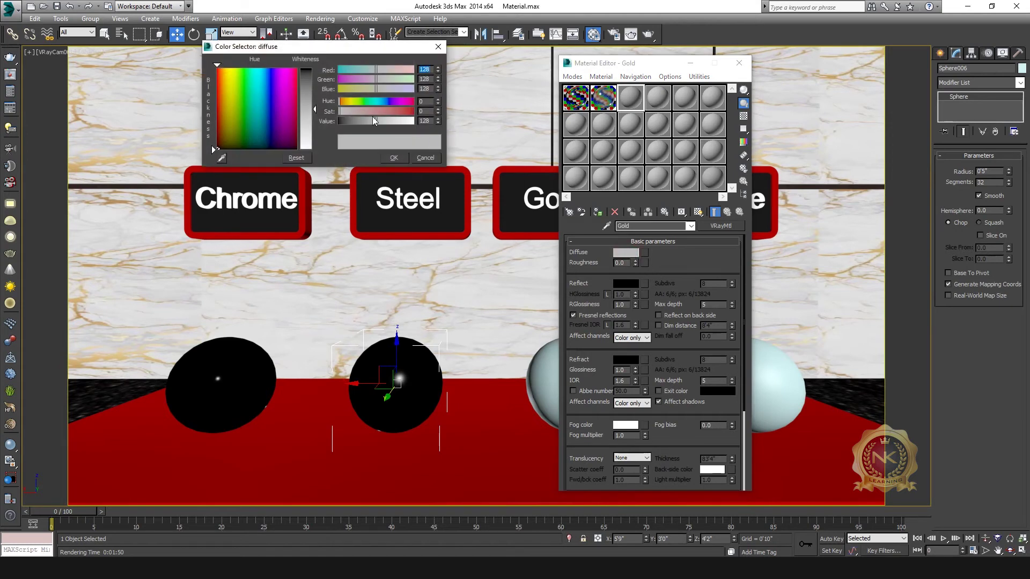
drag(376, 121, 339, 120)
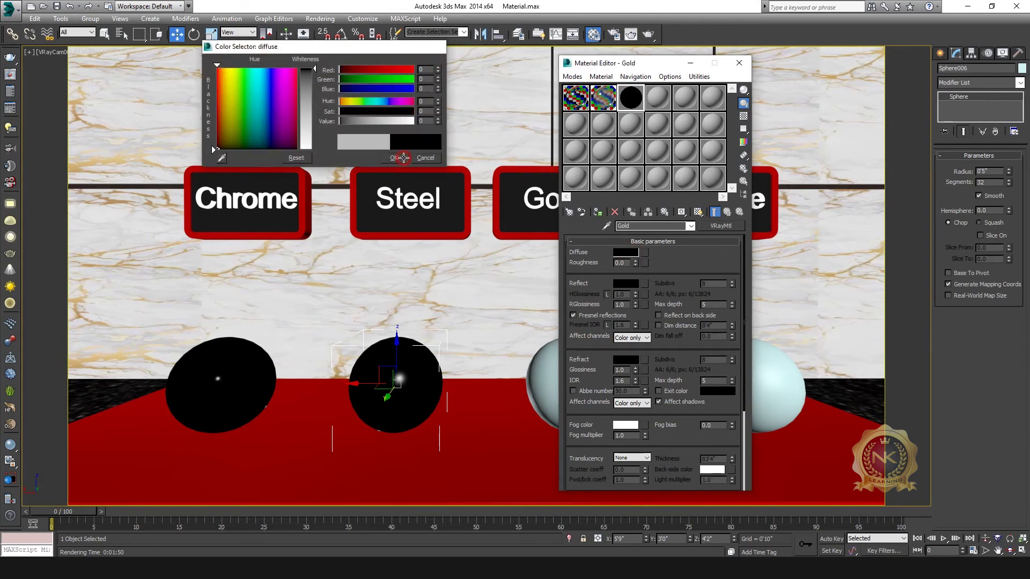
click(422, 158)
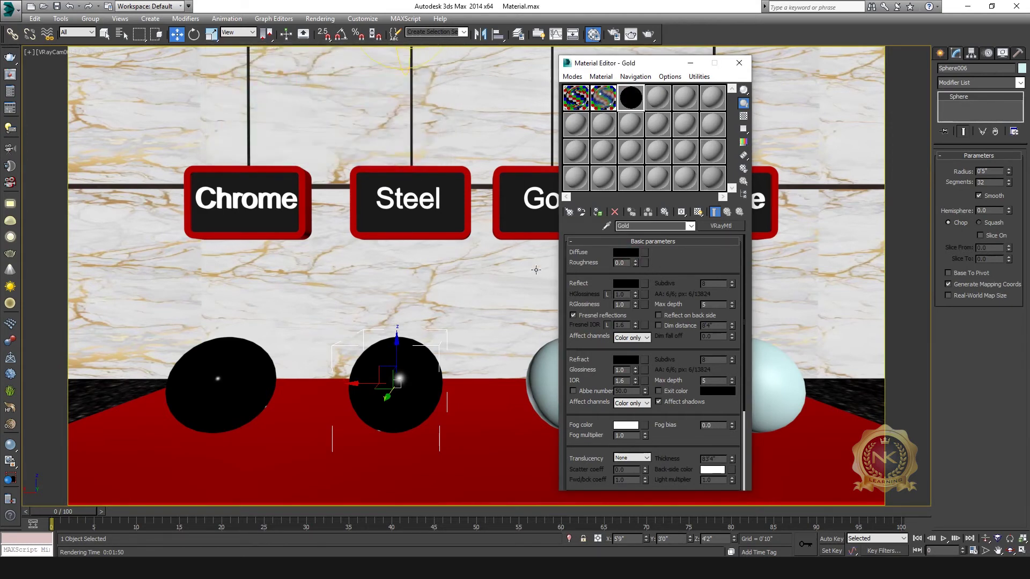
Unlock the Gold material's HGlossiness and set it to 0.9, and show an enlarged sample preview with the checkered background.
click(607, 295)
double_click(631, 98)
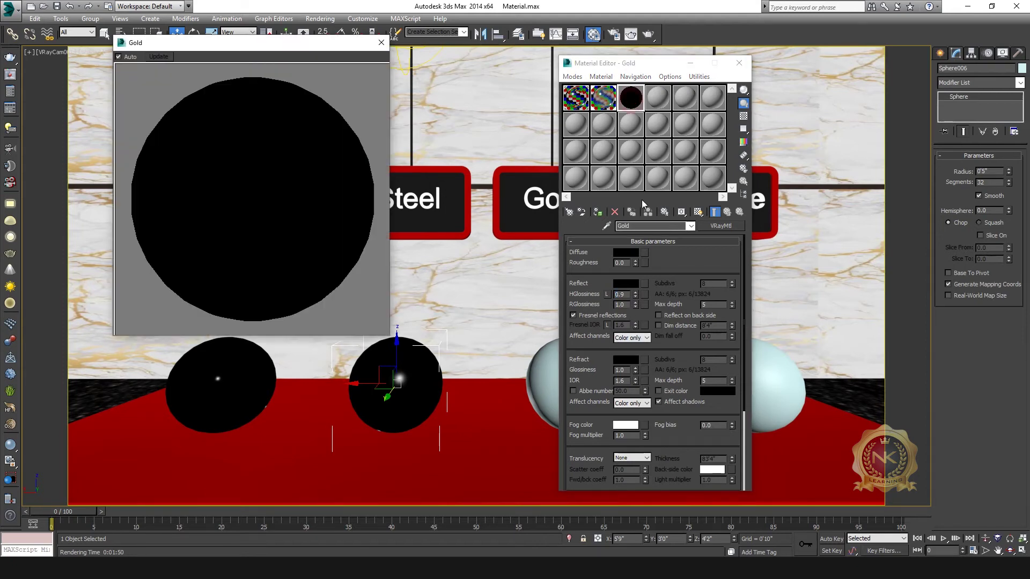
click(744, 116)
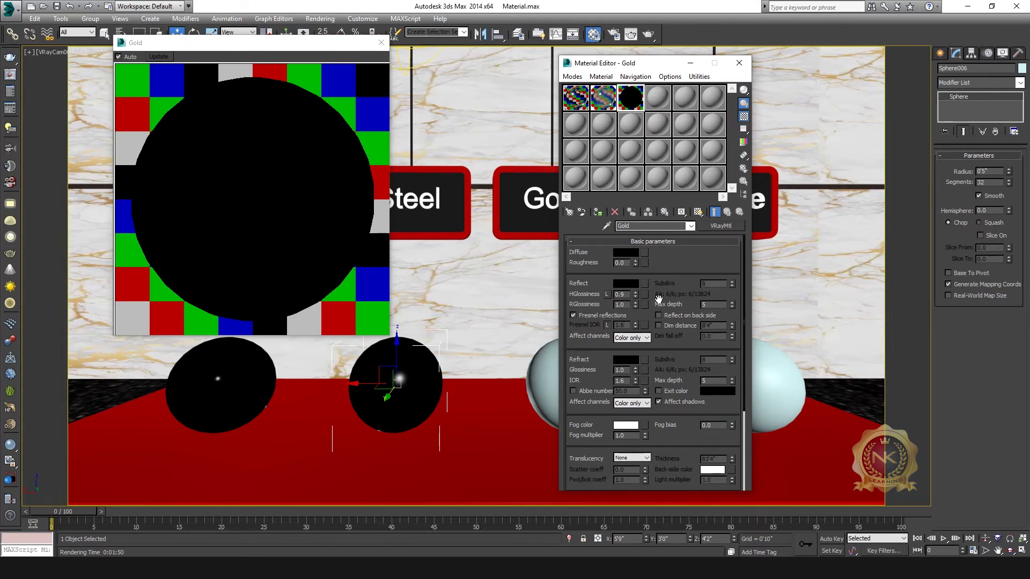
Turn off the Gold material's Fresnel reflections and set its reflection color to red 245, green 104, blue 0.
click(573, 316)
click(636, 284)
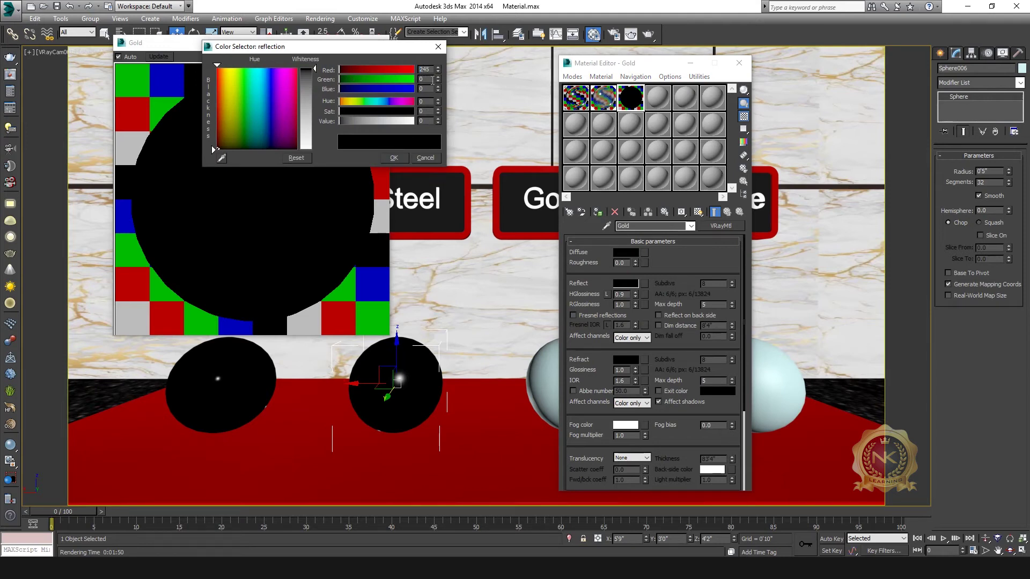
key(Tab)
text(10)
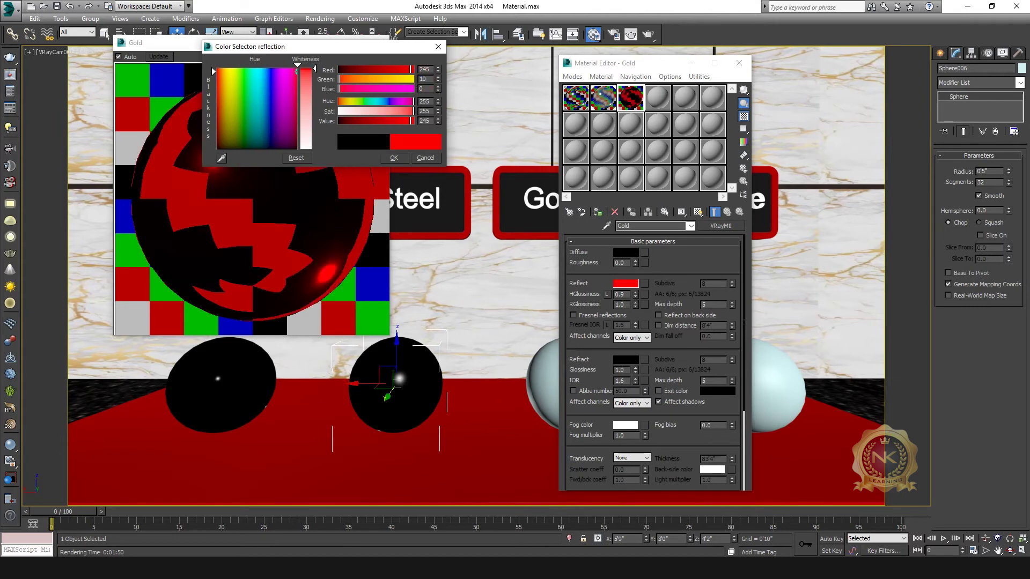
text(4)
key(Return)
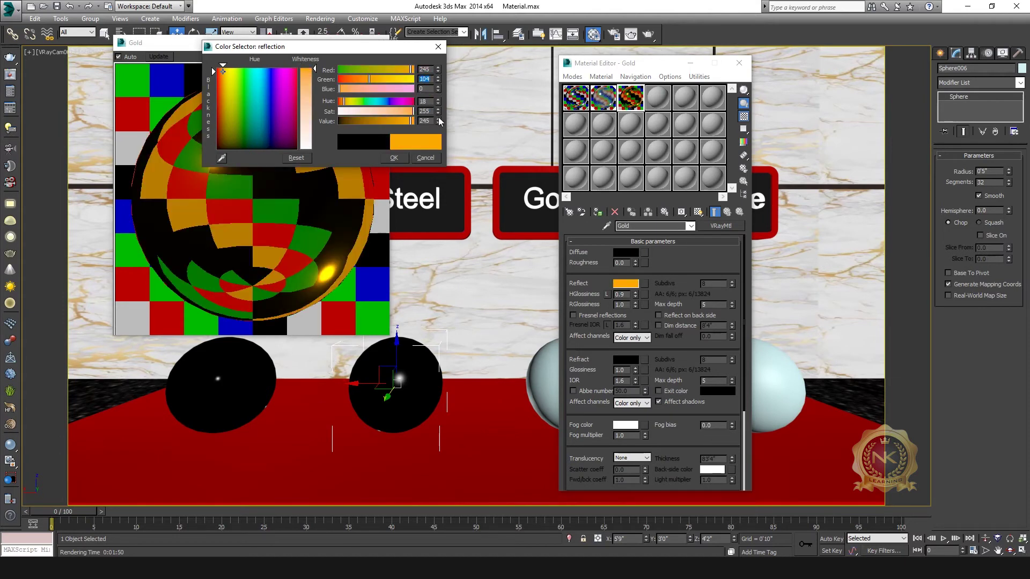
click(394, 159)
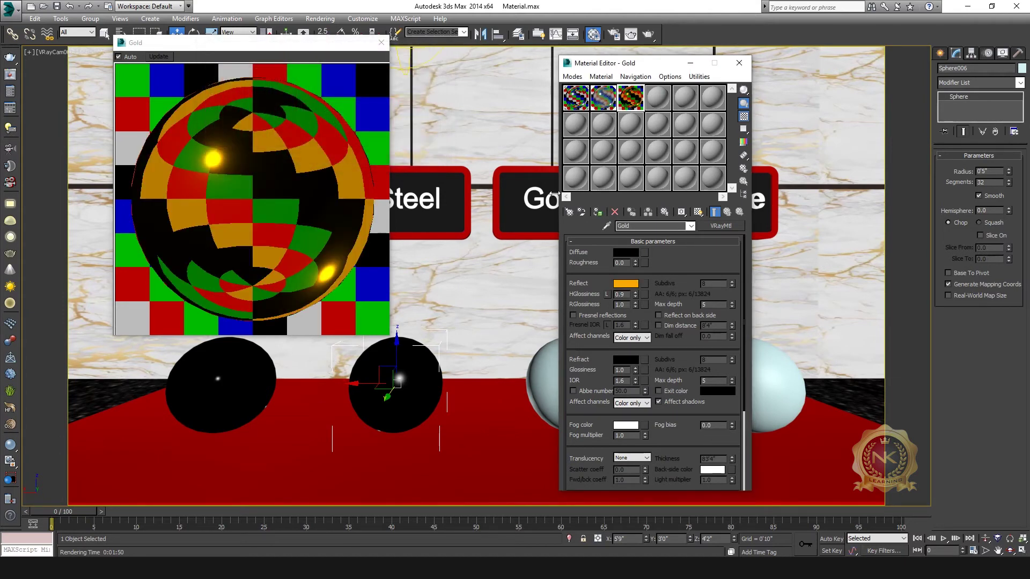
Set the Gold material's reflection max depth to 12, and close the enlarged preview and the Material Editor.
double_click(698, 305)
click(587, 318)
click(381, 42)
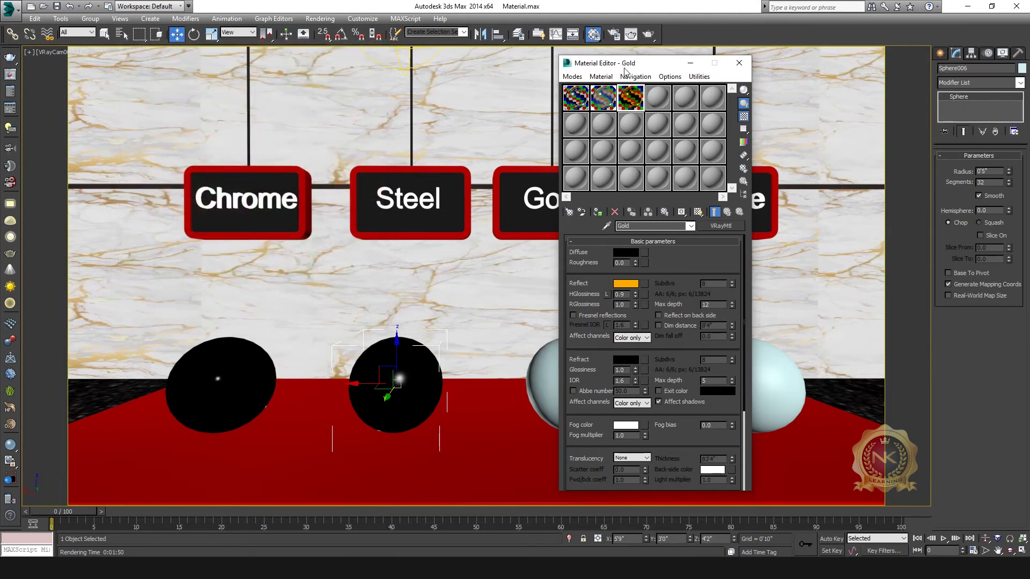
click(739, 62)
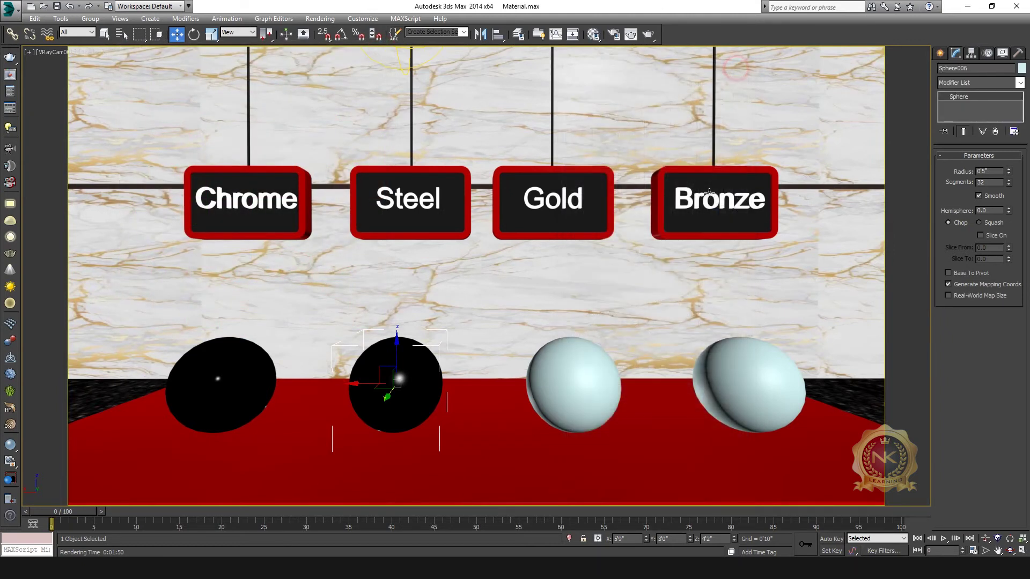
click(593, 34)
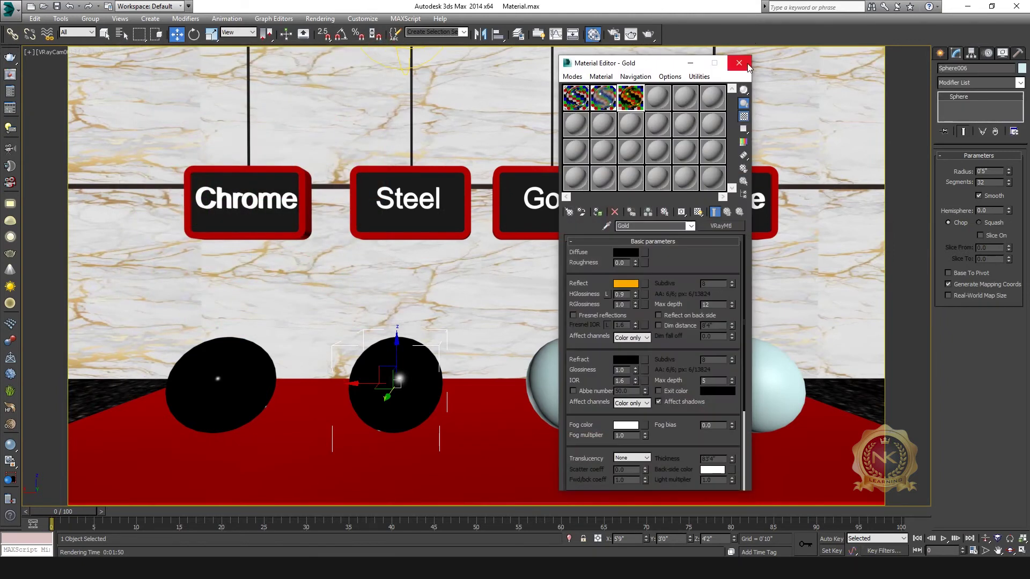
click(744, 65)
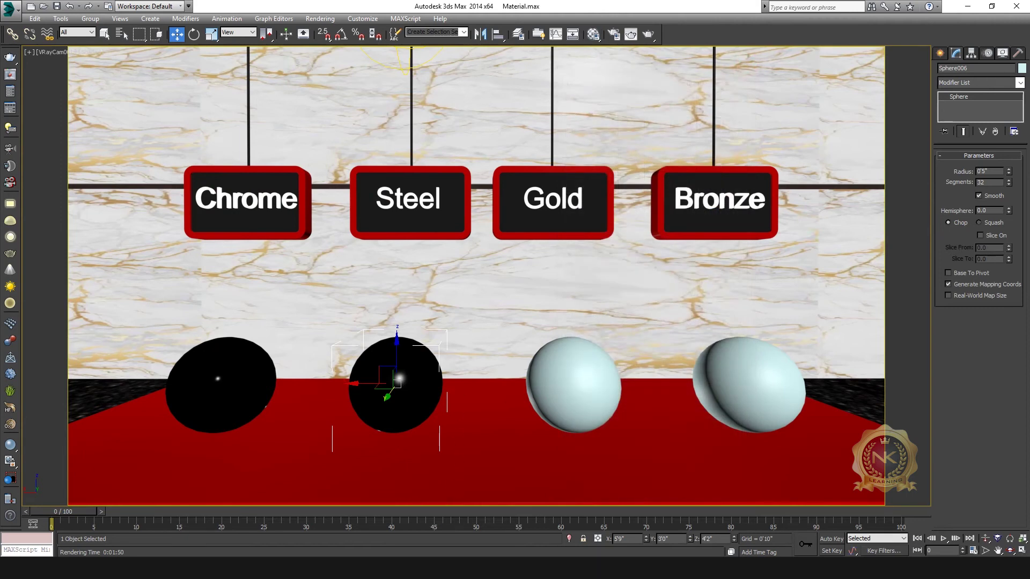
Bring up the V-Ray frame buffer and set the render region around the sphere under the Gold sign.
mouse_move(365, 545)
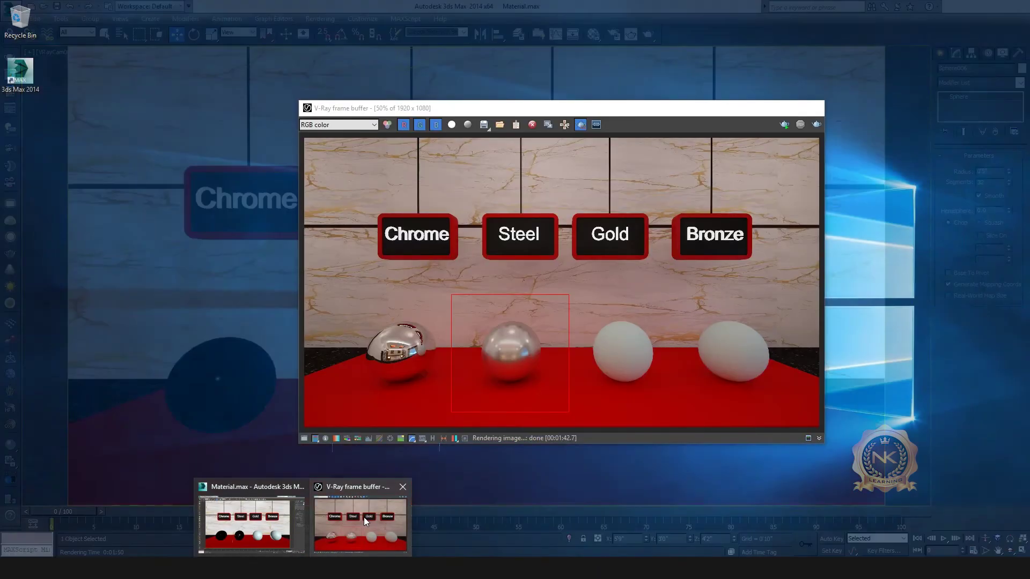
click(363, 517)
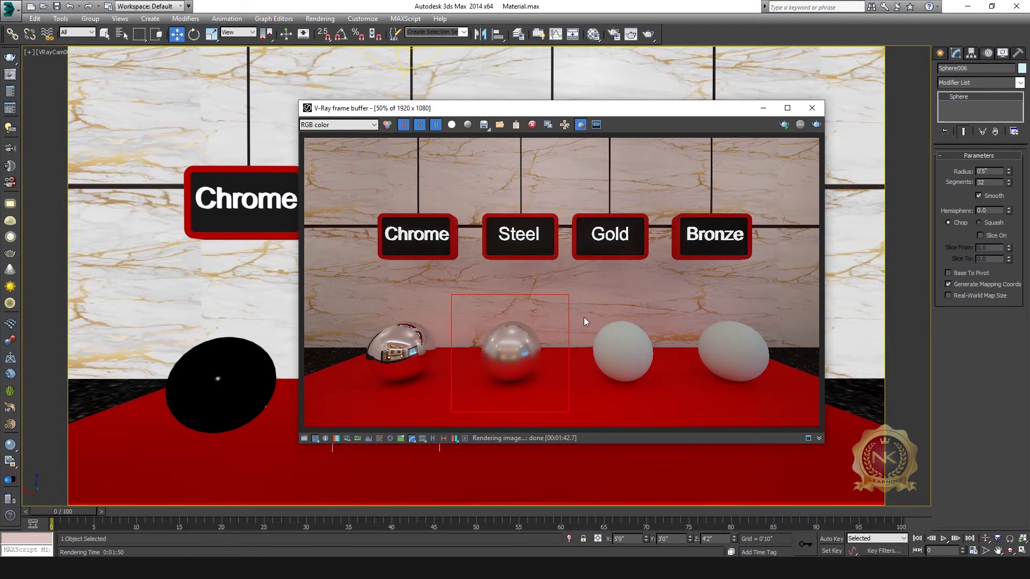
drag(674, 292, 572, 398)
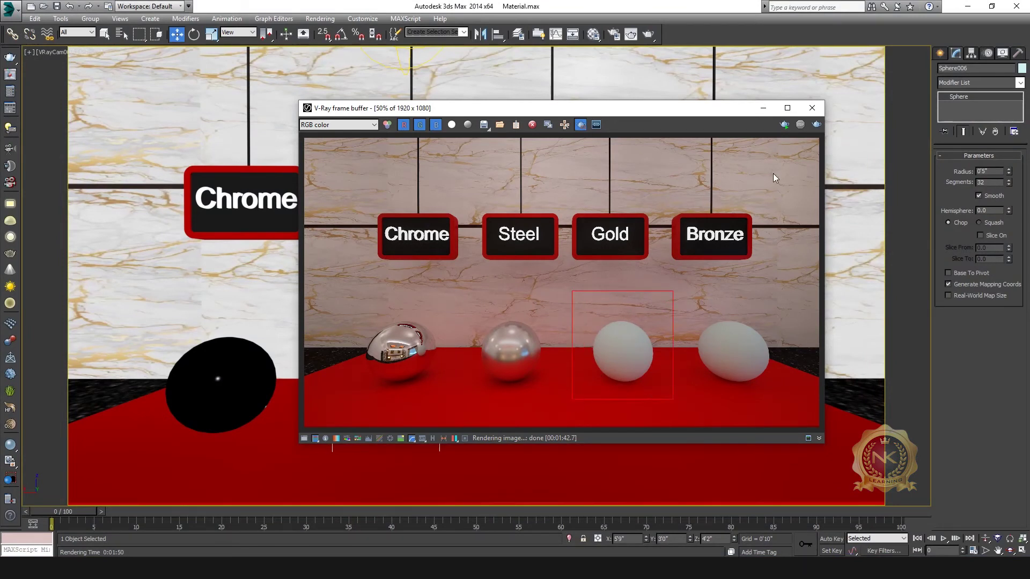
click(816, 126)
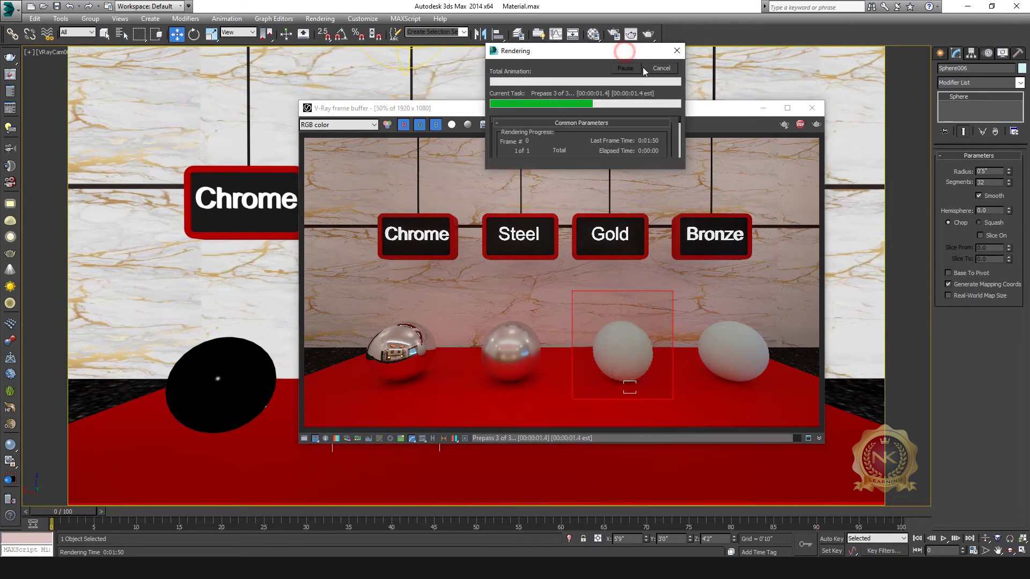
click(661, 68)
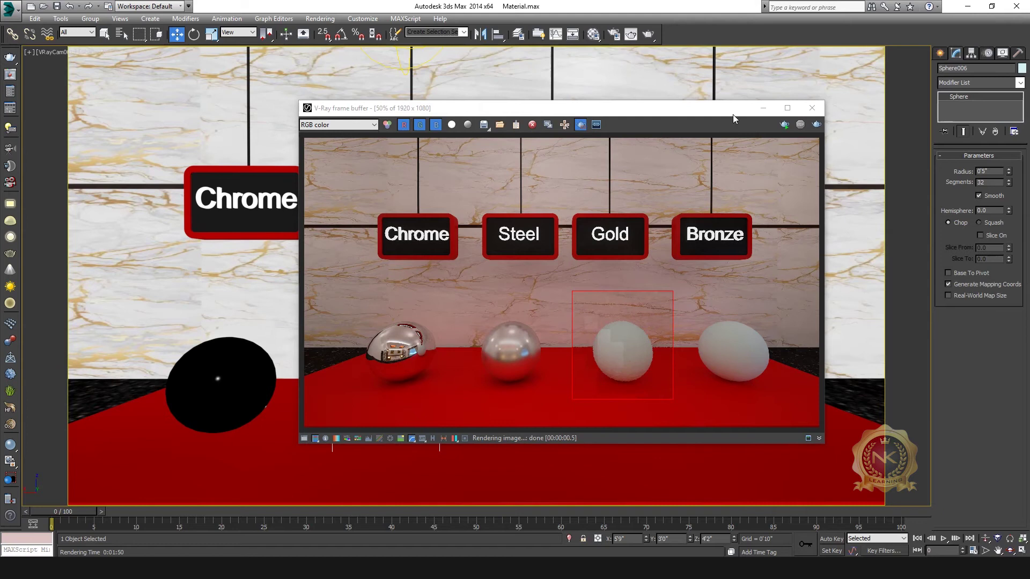
click(763, 109)
Assign the Gold material to the sphere under the Gold sign, renaming the material Gold1 to resolve the name conflict.
key(m)
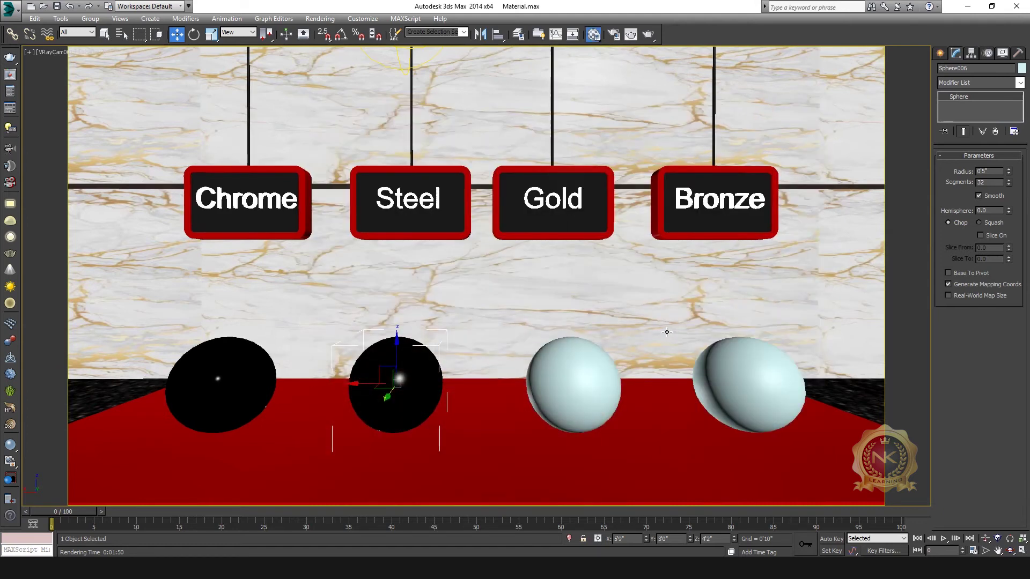
drag(623, 66, 721, 70)
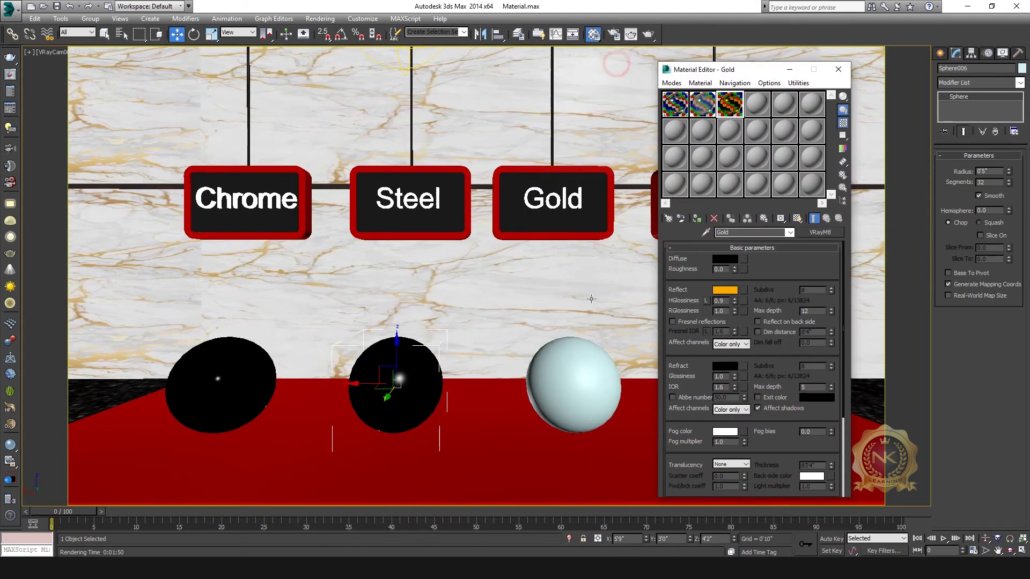
click(576, 369)
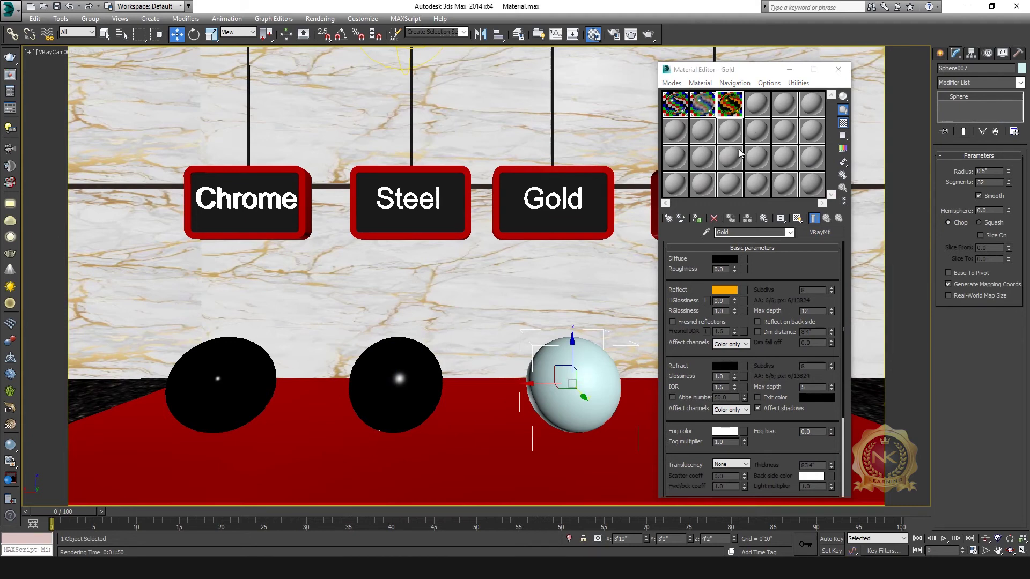
click(697, 218)
click(490, 277)
text(1)
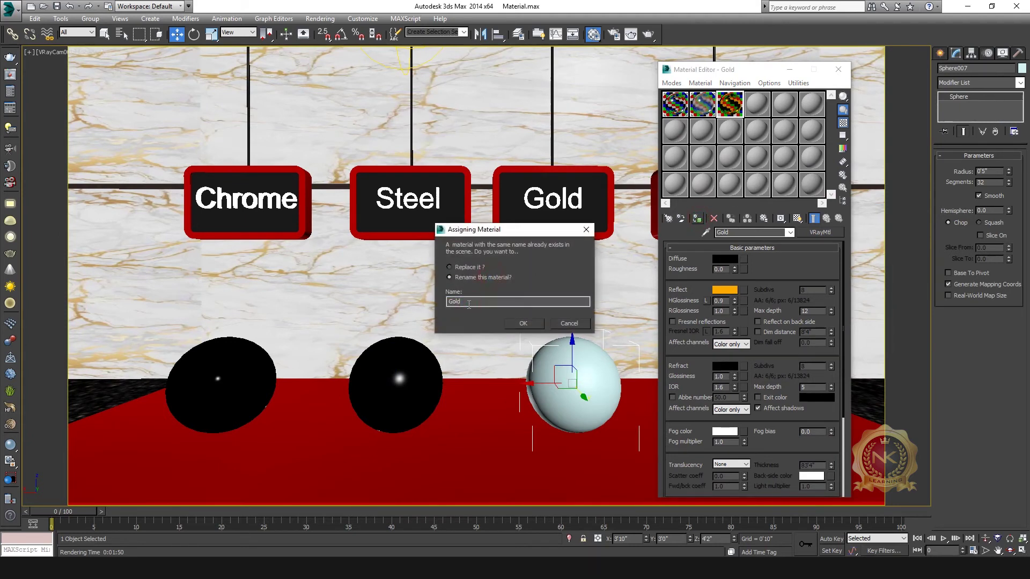
click(523, 323)
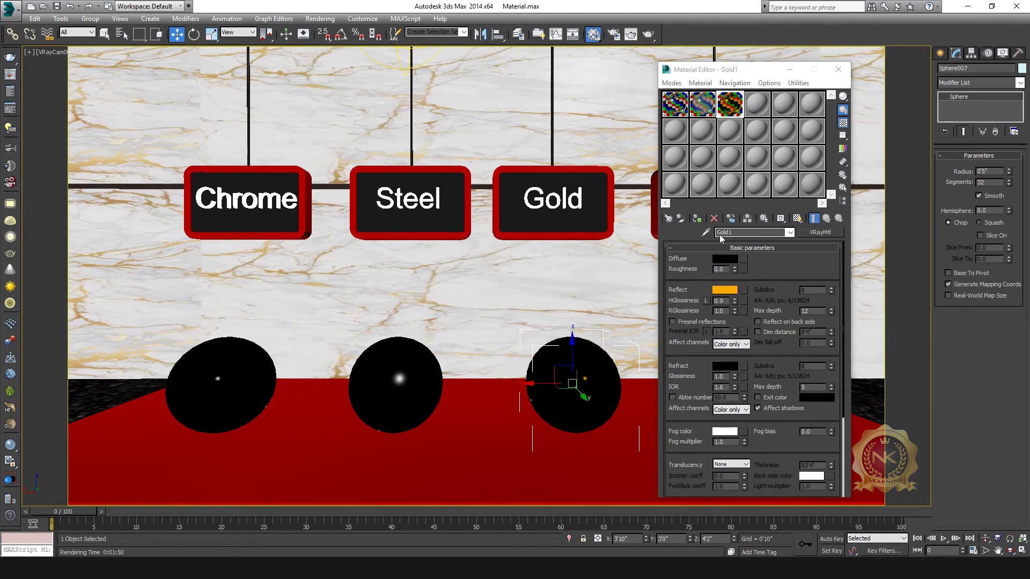
click(697, 218)
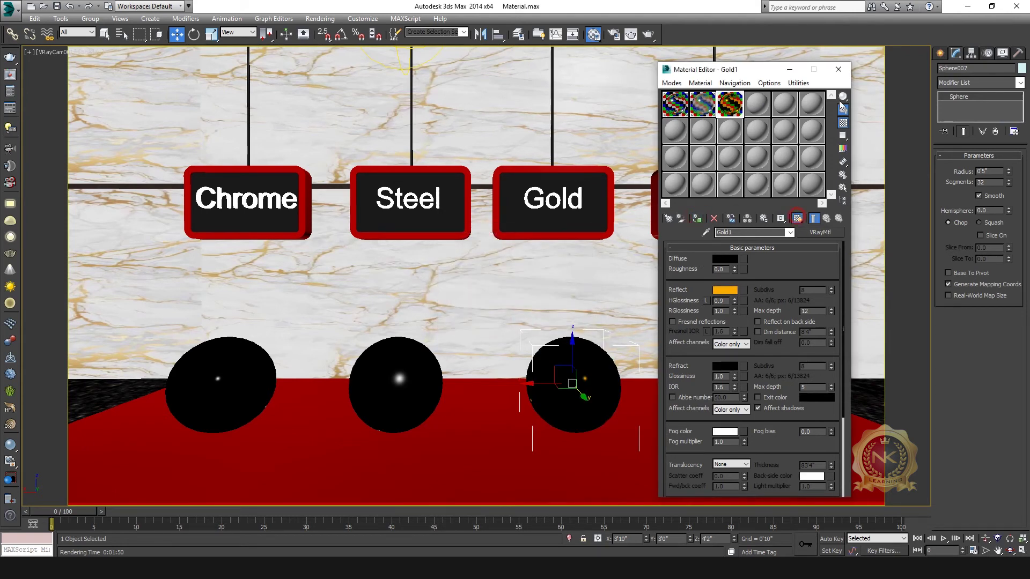
Close the Material Editor and render the region around the sphere under the Gold sign in the V-Ray frame buffer.
click(839, 70)
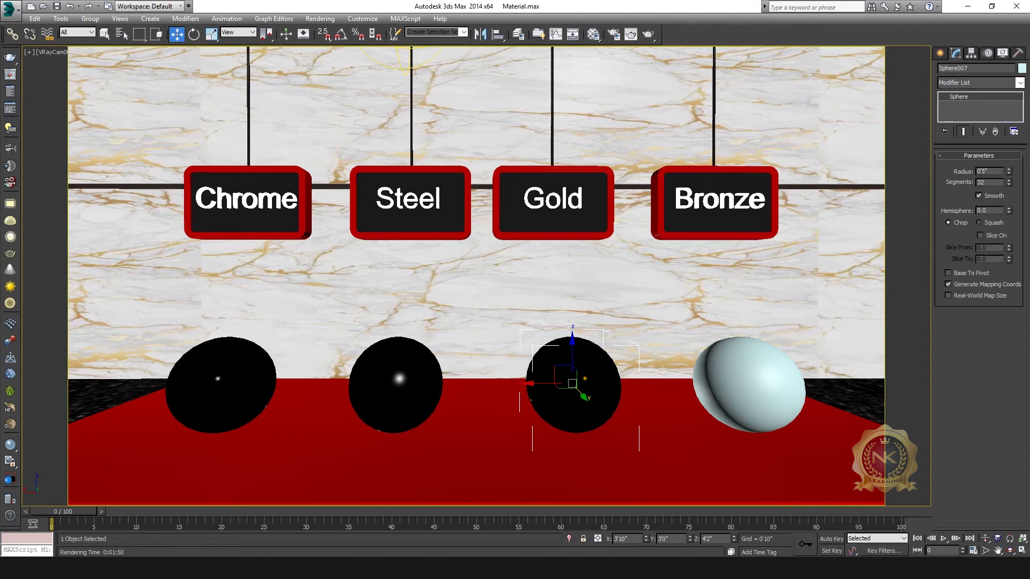
mouse_move(365, 496)
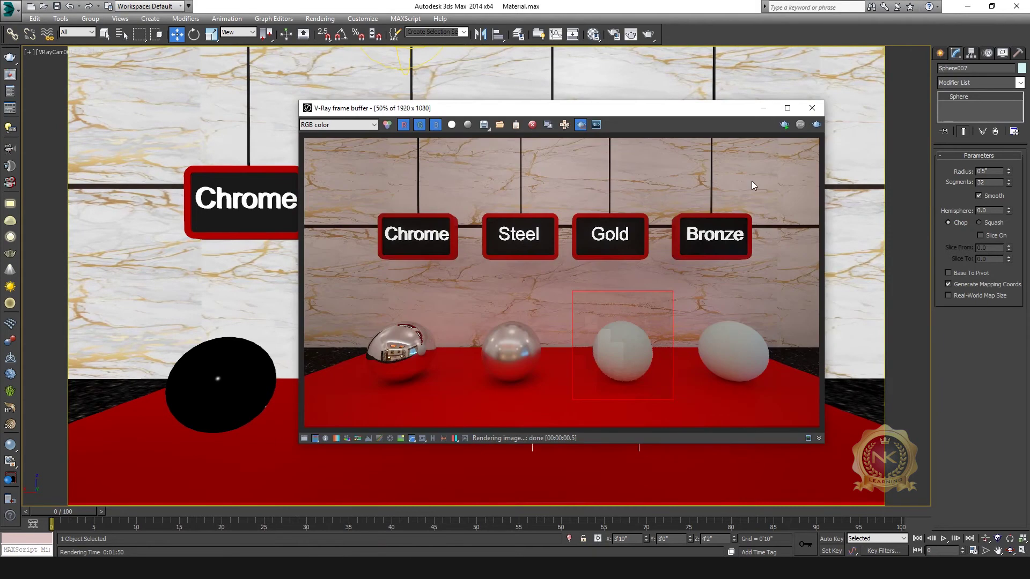
click(817, 124)
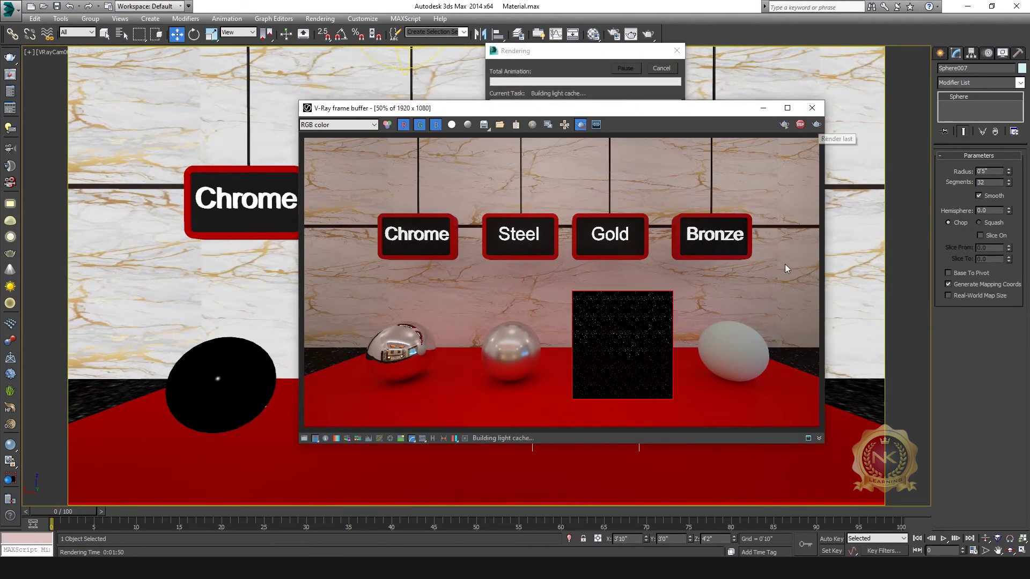
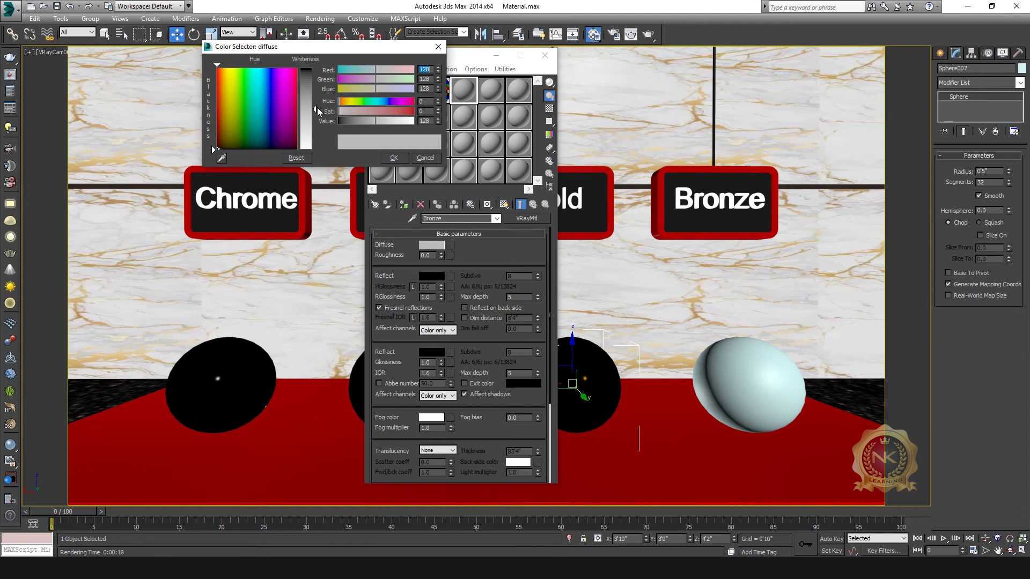
Set the Bronze material's diffuse color to black and place an enlarged sample preview beside the Material Editor.
click(393, 158)
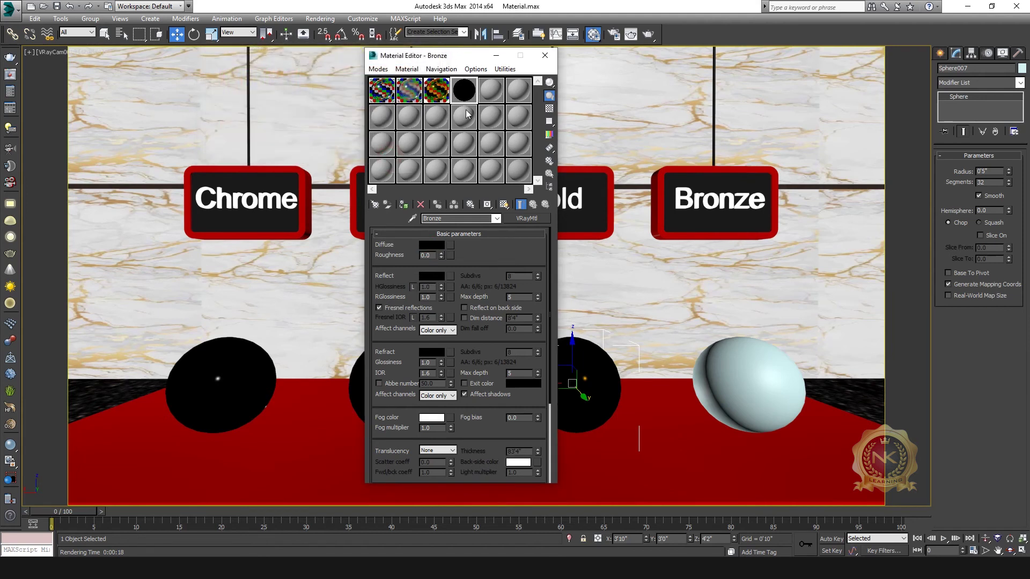
drag(453, 56, 250, 56)
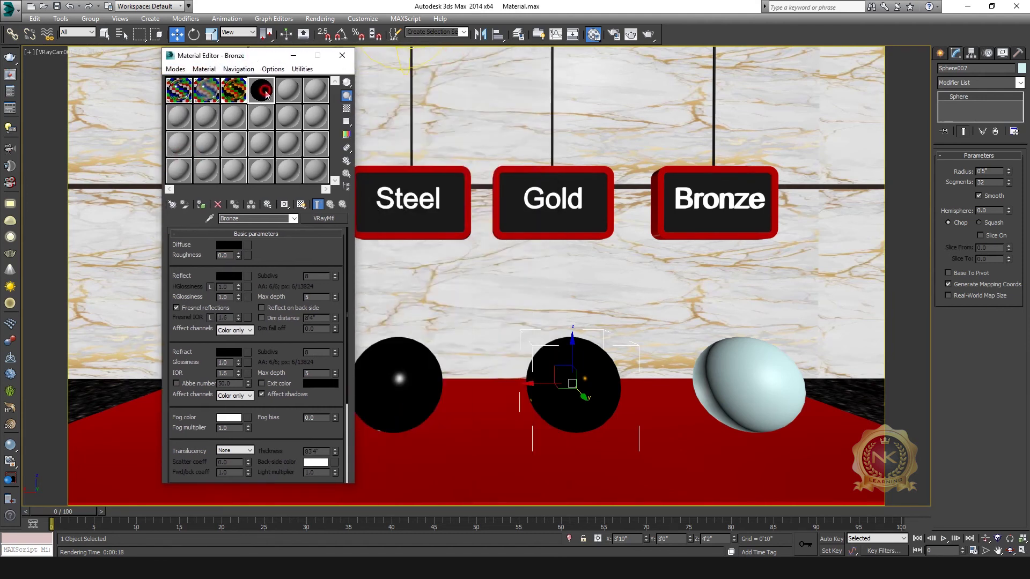
double_click(261, 93)
drag(227, 46, 485, 55)
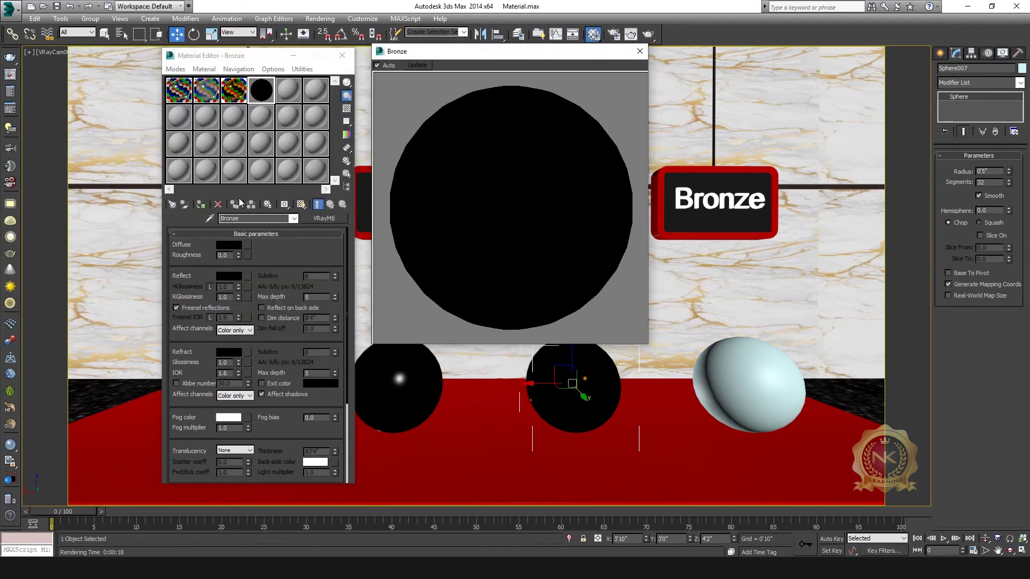
Set the Bronze material's reflection color to red 84, green 15, blue 3.
click(231, 275)
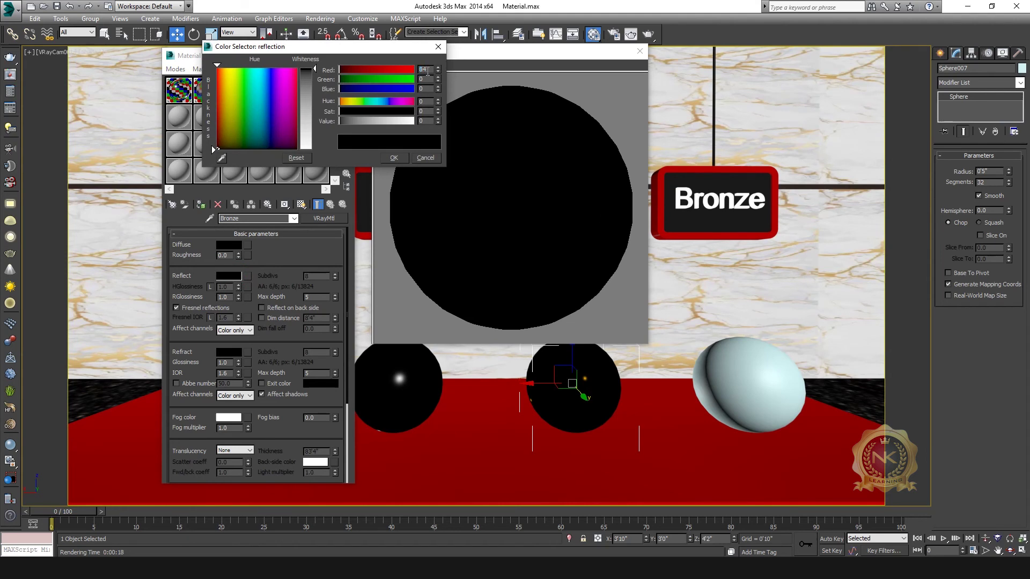
text(84)
key(Tab)
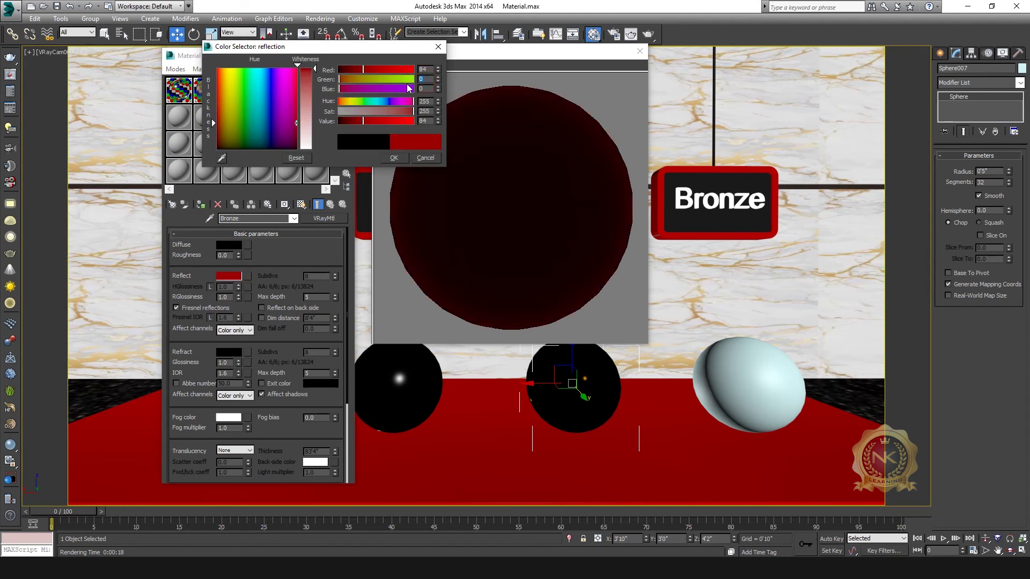
text(15)
click(423, 88)
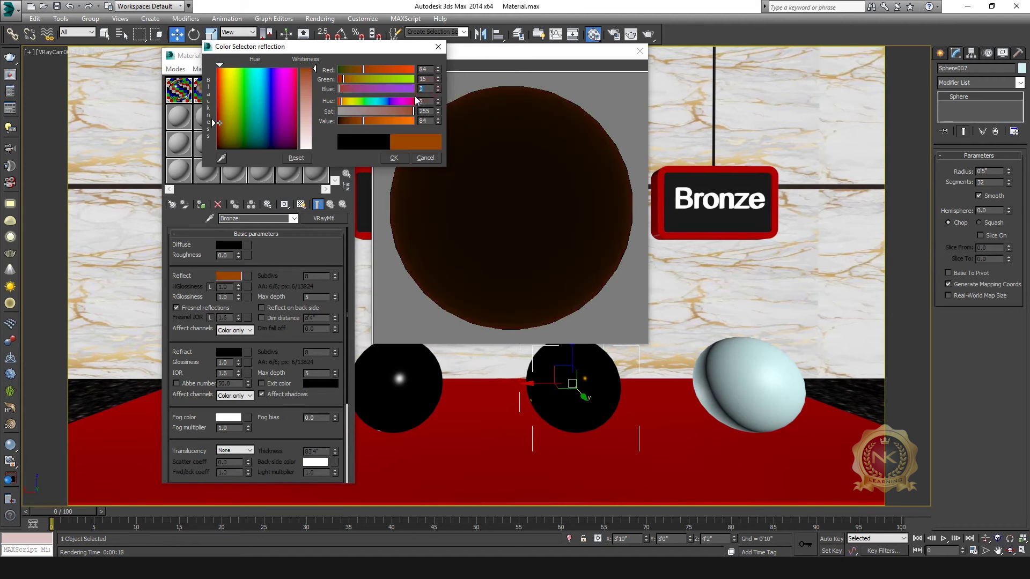
click(394, 158)
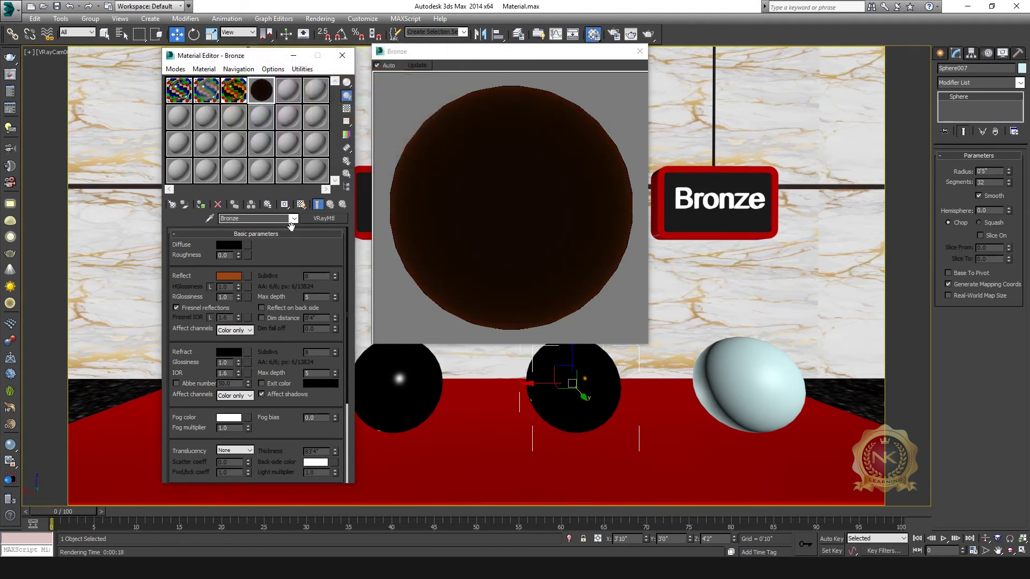
Show the checkered background in the Bronze preview, then unlock the material's HGlossiness and set it to 0.9.
click(346, 108)
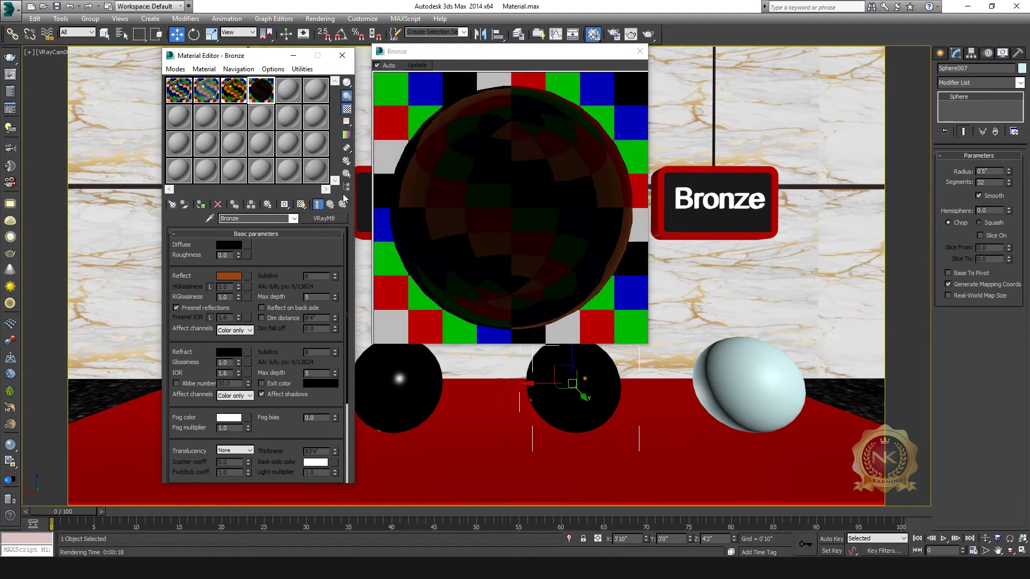
click(211, 287)
double_click(224, 287)
text(0.9)
key(Return)
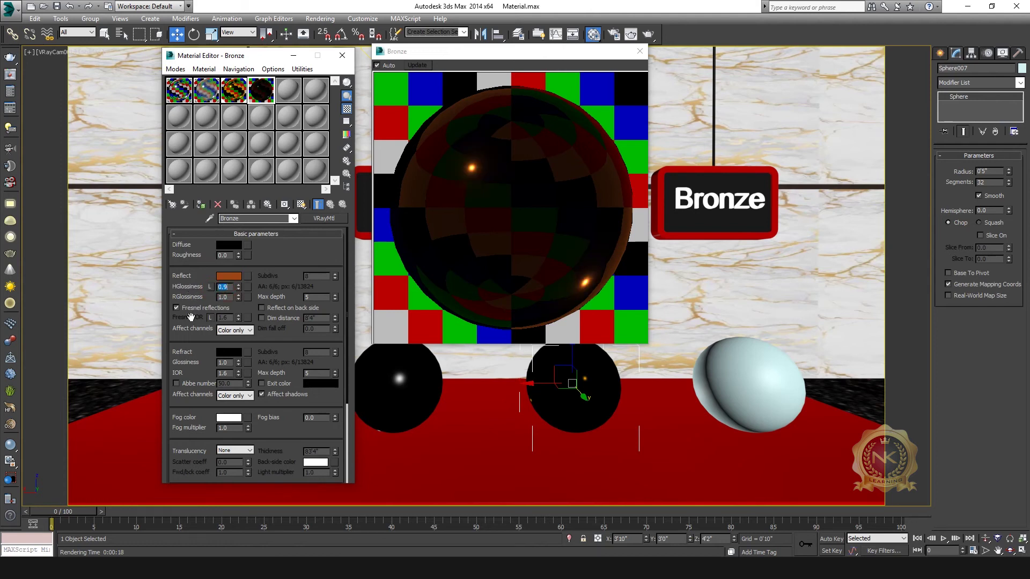
Set the Bronze material's RGlossiness to 0.7 and its reflection max depth to 12.
double_click(223, 297)
text(0.7)
key(Return)
double_click(318, 296)
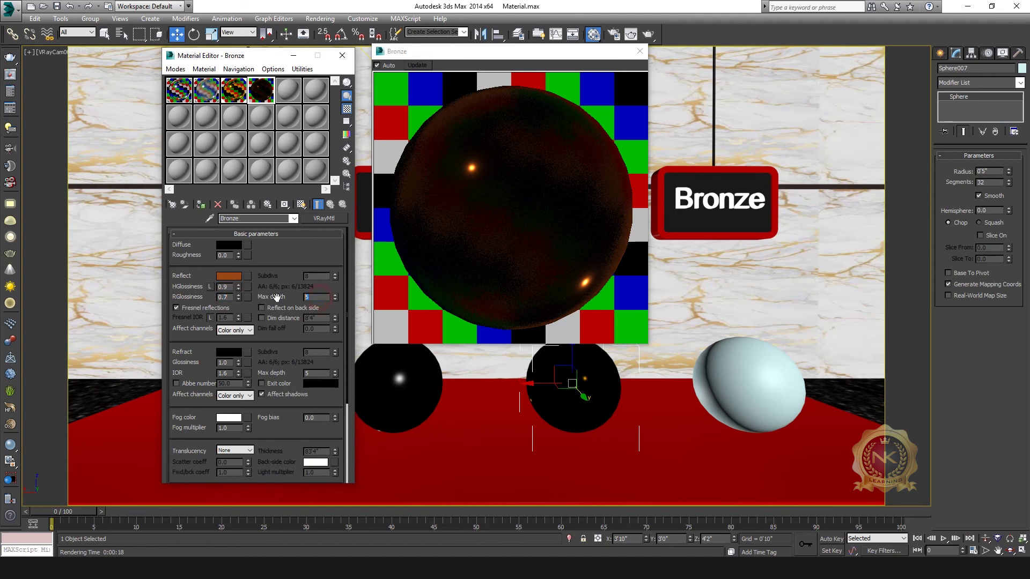
Turn off the Bronze material's Fresnel reflections, comparing the sample preview with the option on and off.
click(177, 308)
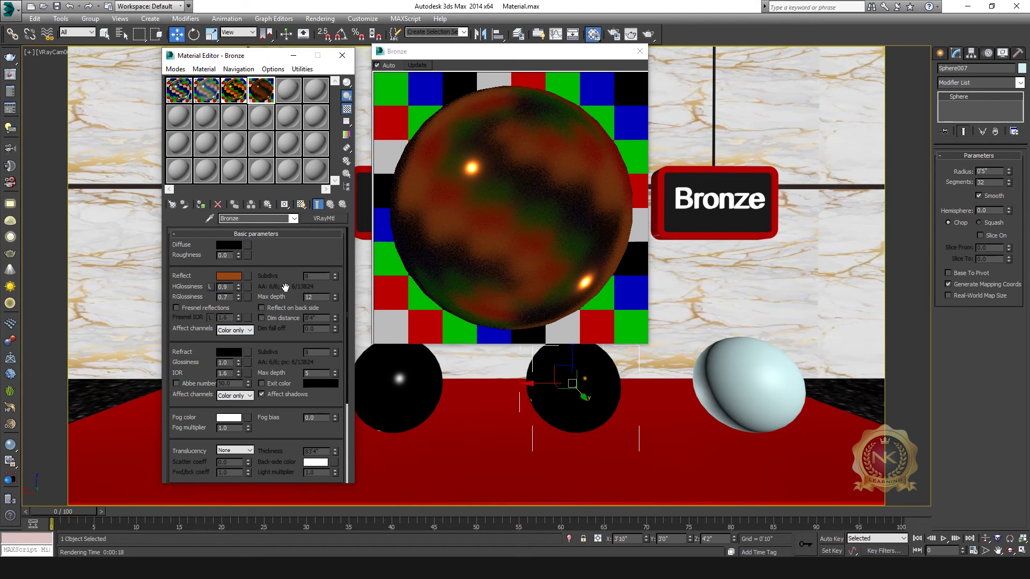
click(177, 308)
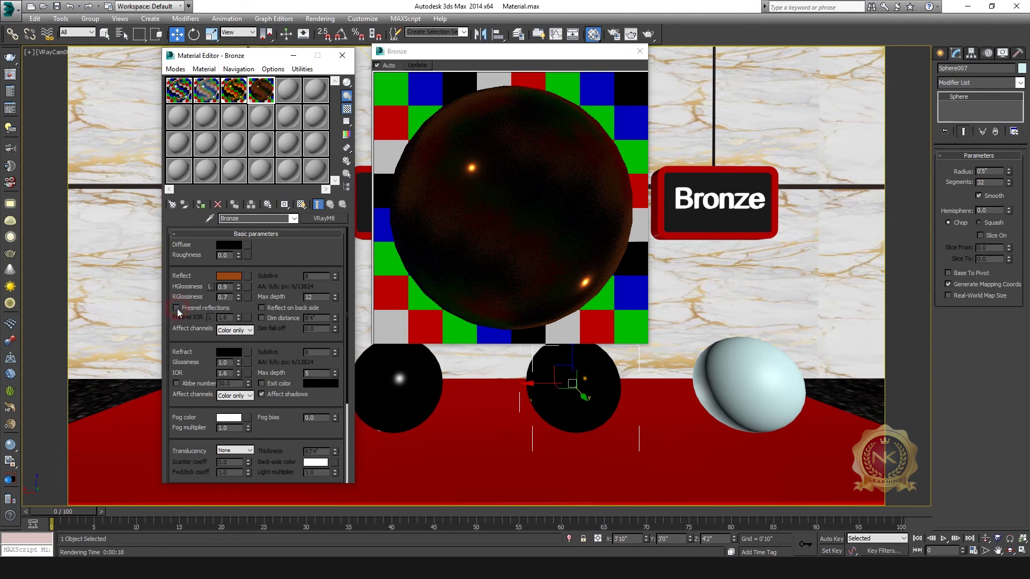
click(177, 308)
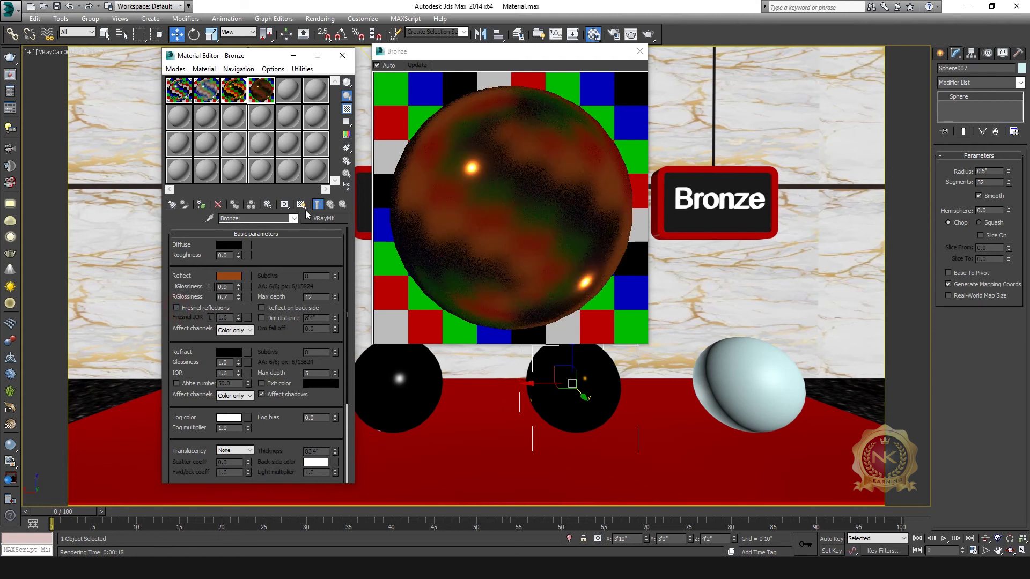
Close the enlarged preview, assign the Bronze material to the sphere under the Bronze sign, and close the Material Editor.
click(640, 51)
click(739, 367)
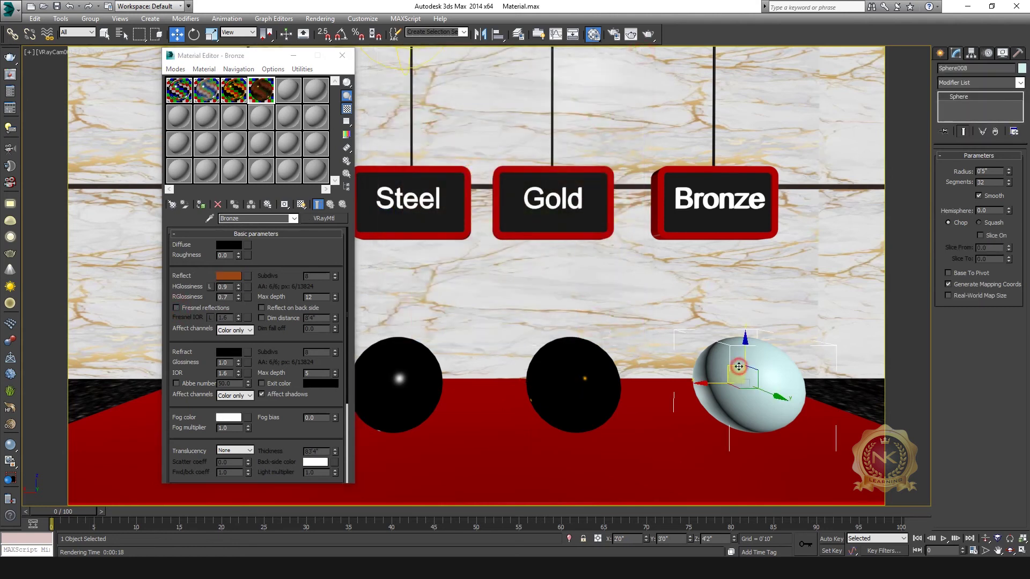
click(200, 205)
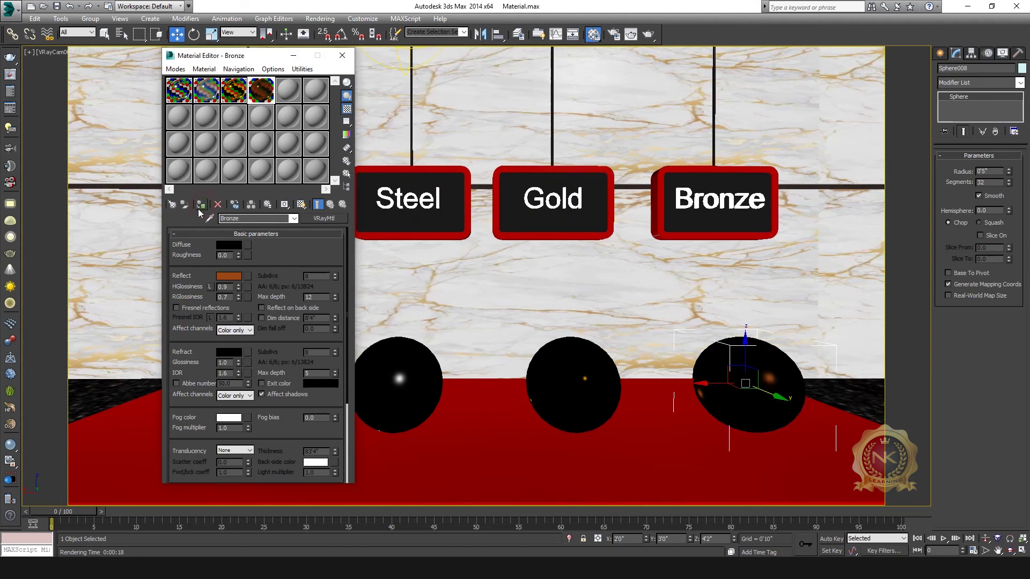
click(342, 55)
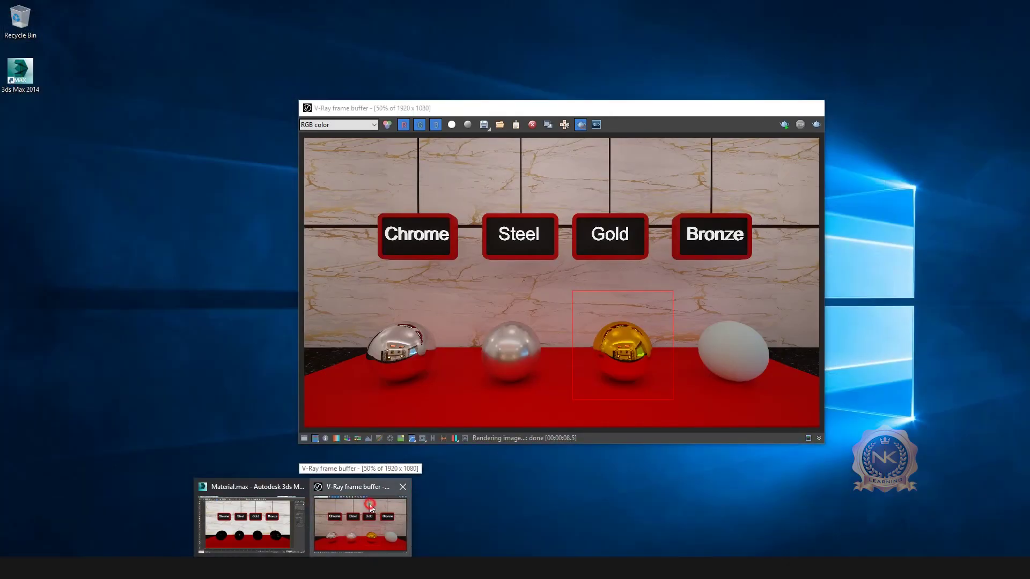
Render only the region around the sphere under the Bronze sign in the V-Ray frame buffer, and turn region rendering off.
click(369, 504)
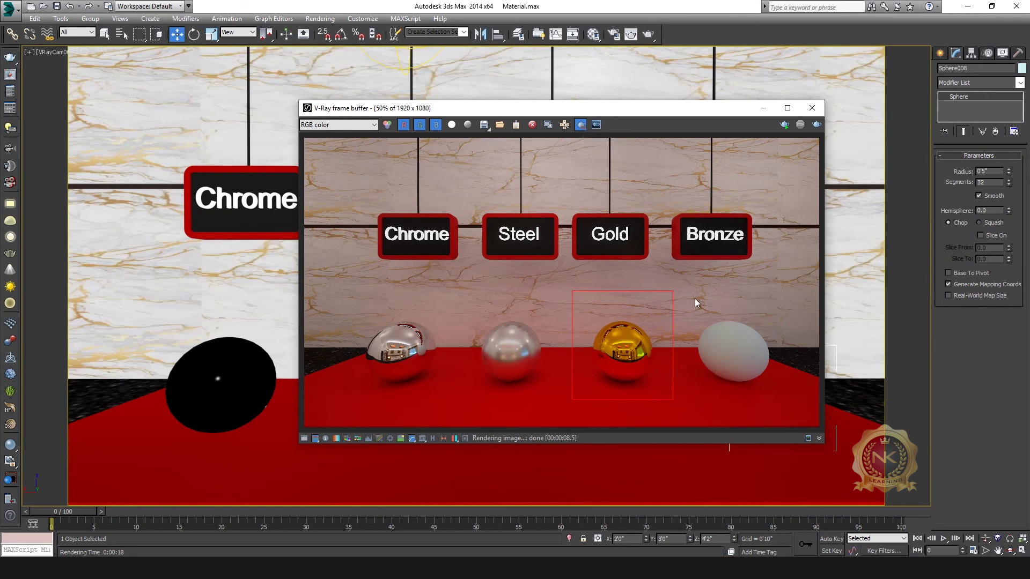
drag(683, 292, 797, 398)
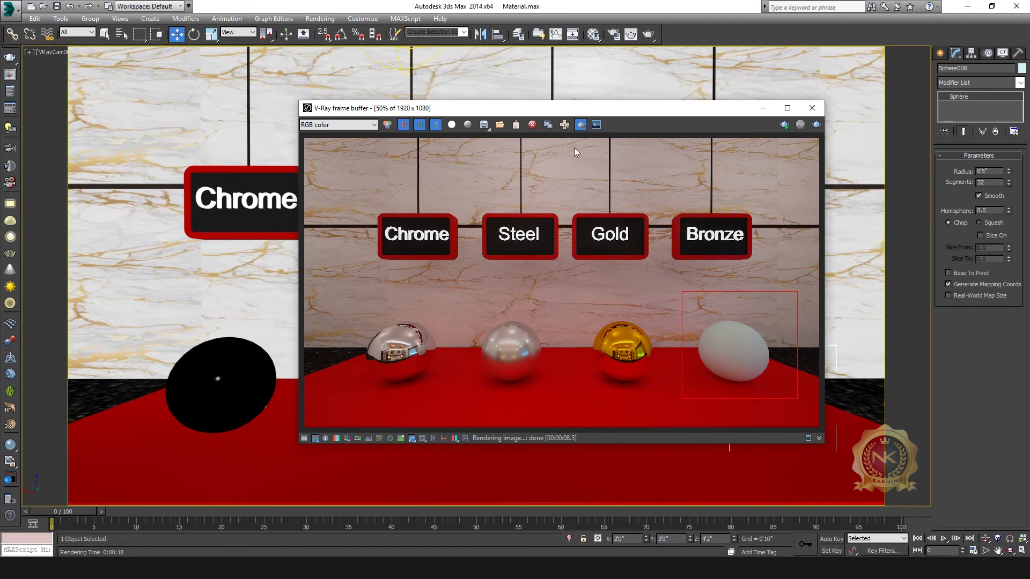
click(819, 125)
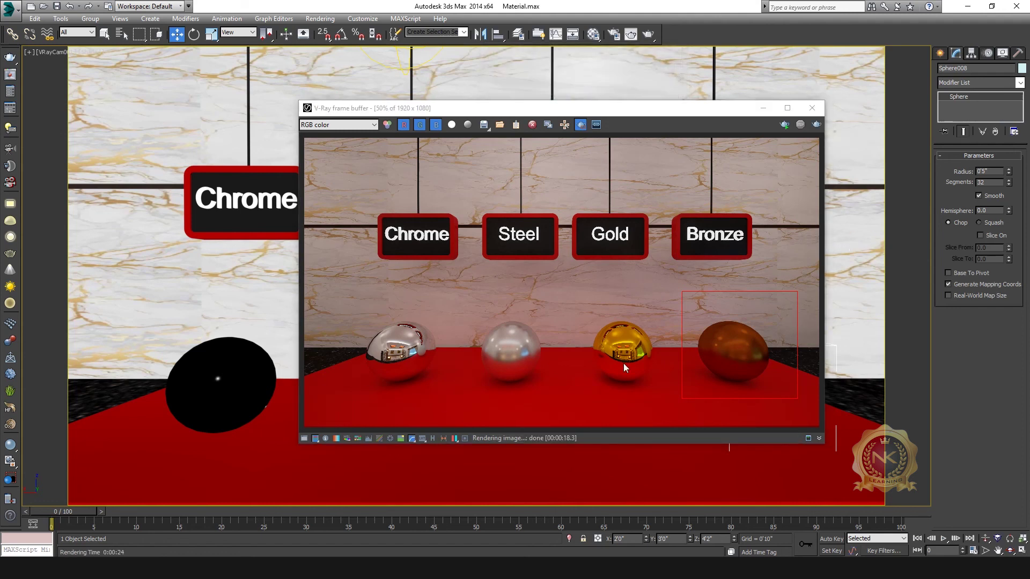
click(580, 124)
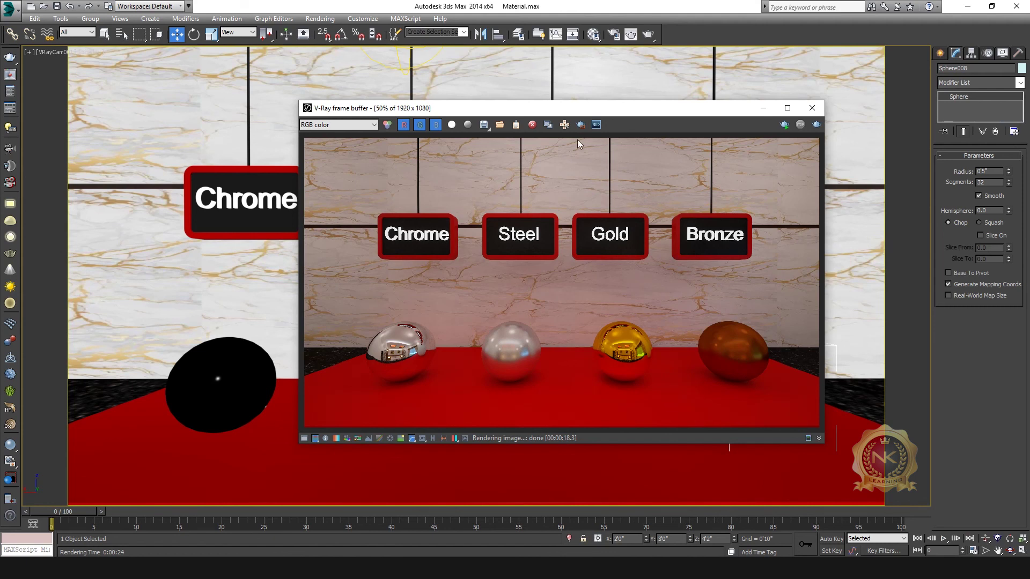
drag(587, 114, 526, 98)
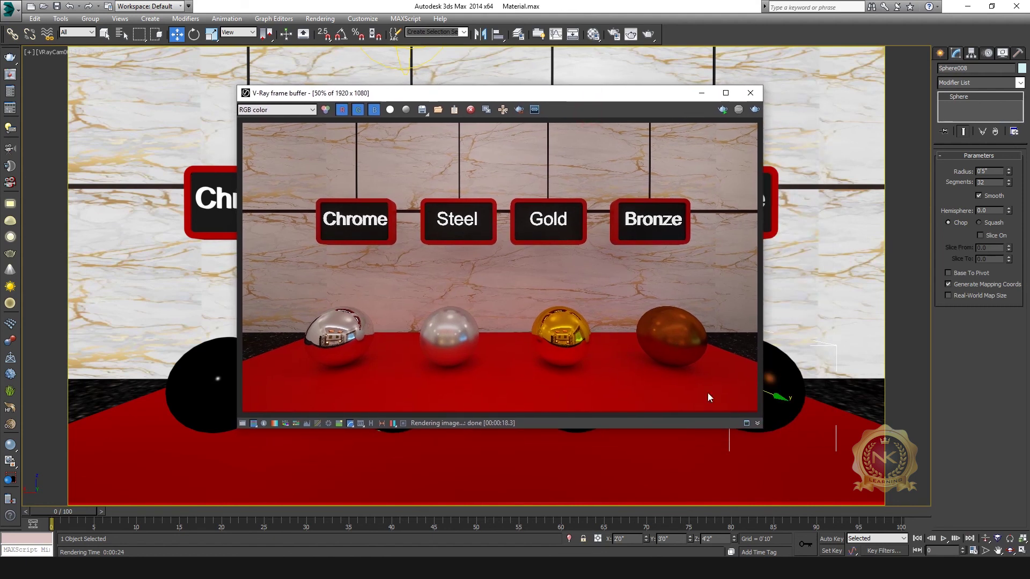